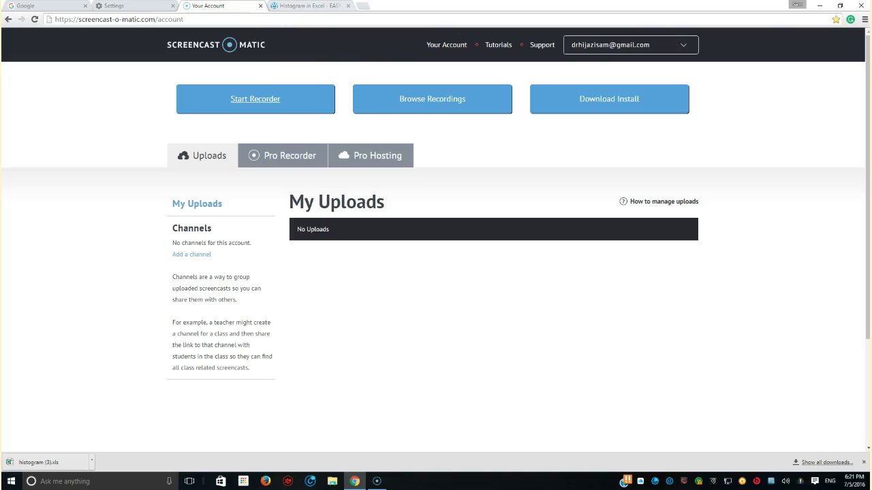
Step: Switch the browser to the Excel Easy 'Histogram in Excel' tutorial tab
{"action": "left_click", "coordinate": [317, 8]}
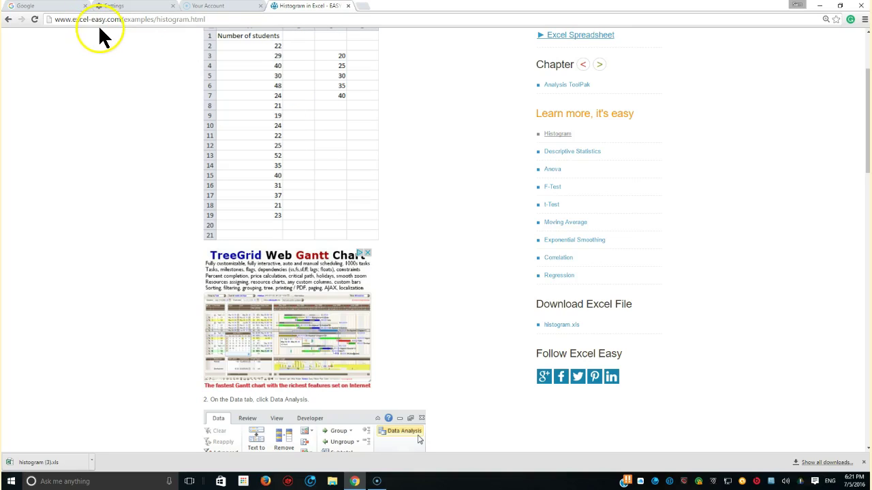
{"action": "left_click", "coordinate": [558, 332]}
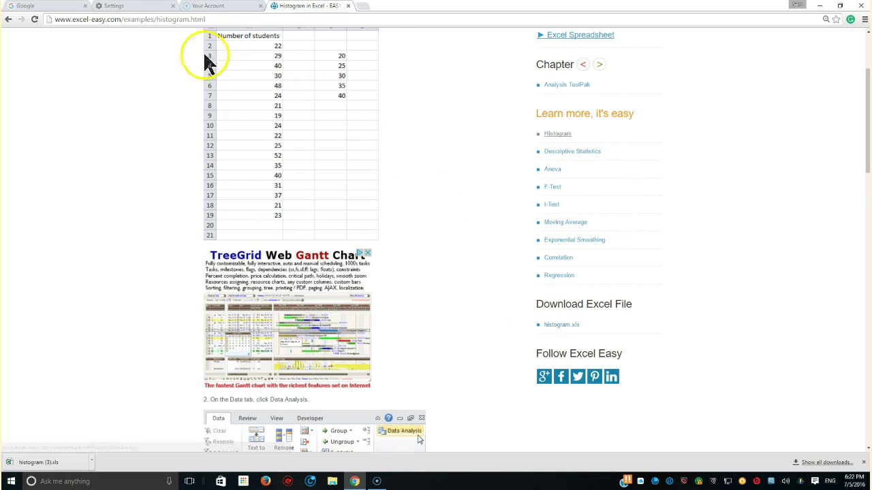
{"action": "left_click", "coordinate": [180, 20]}
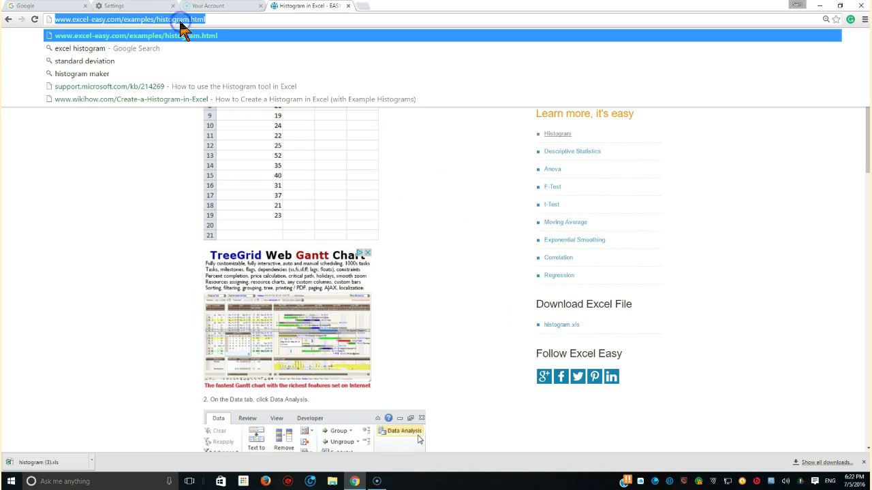
{"action": "left_click", "coordinate": [558, 331]}
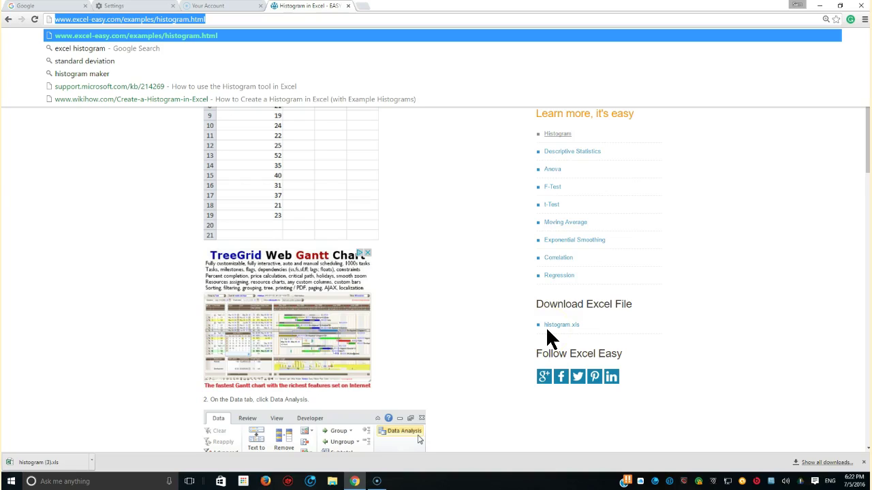
Step: Open histogram (3).xls, discard the recovered files, and delete its Histogram chart
{"action": "left_click", "coordinate": [36, 463]}
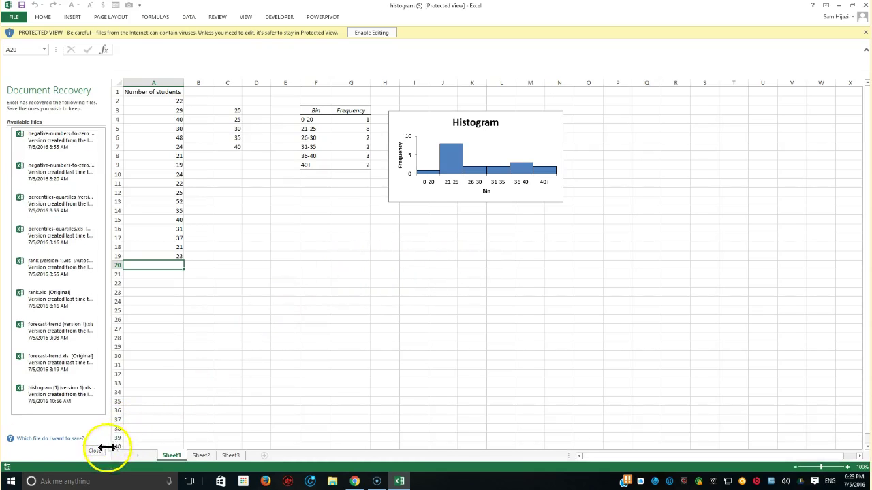
{"action": "left_click", "coordinate": [94, 451]}
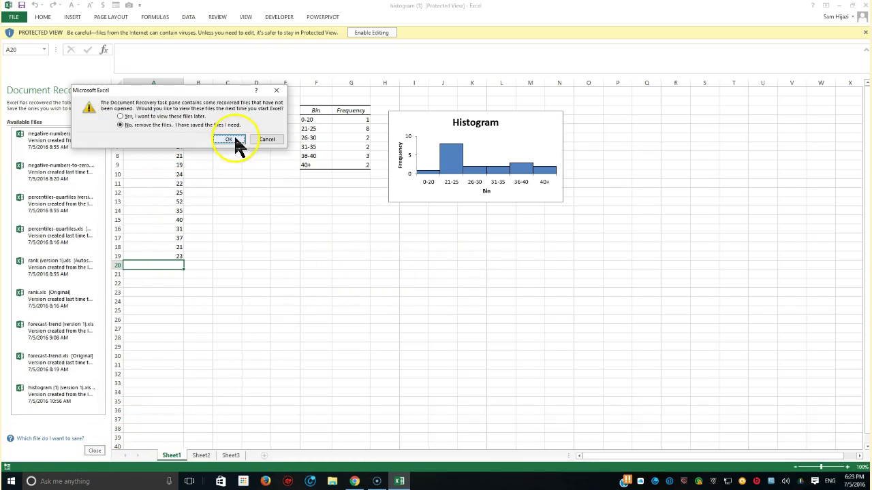
{"action": "left_click", "coordinate": [235, 140]}
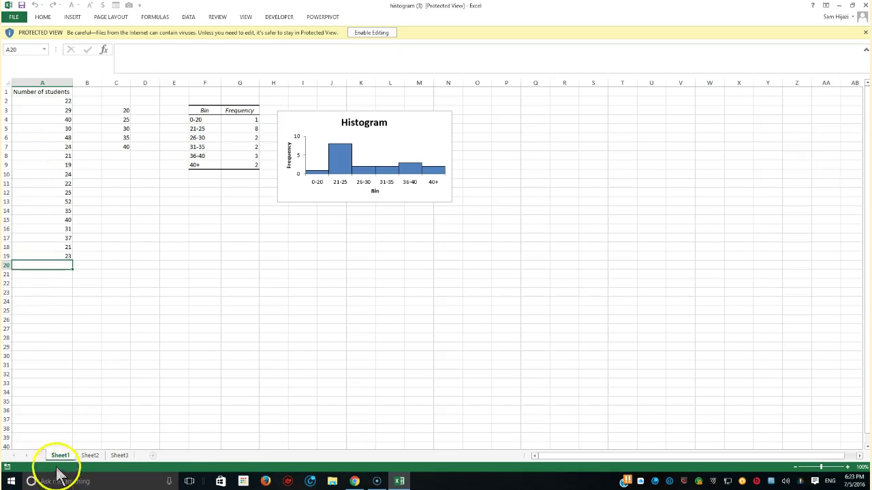
{"action": "left_click", "coordinate": [422, 128]}
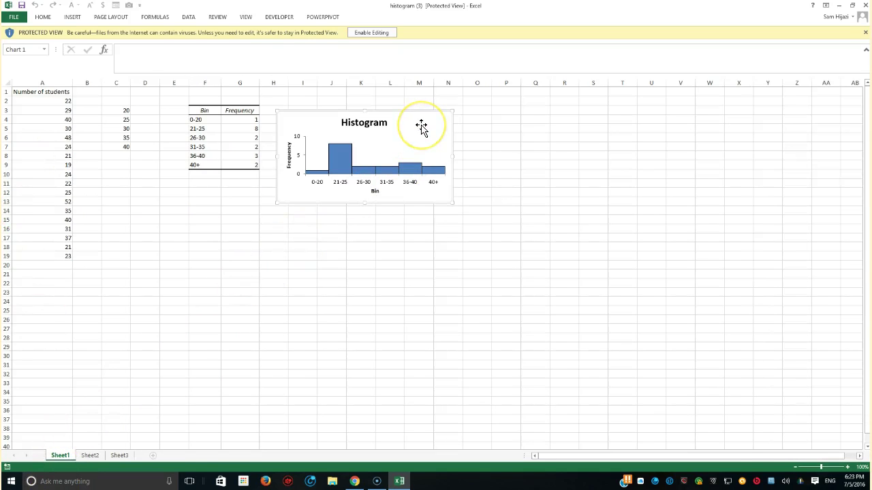
{"action": "key", "text": "Delete"}
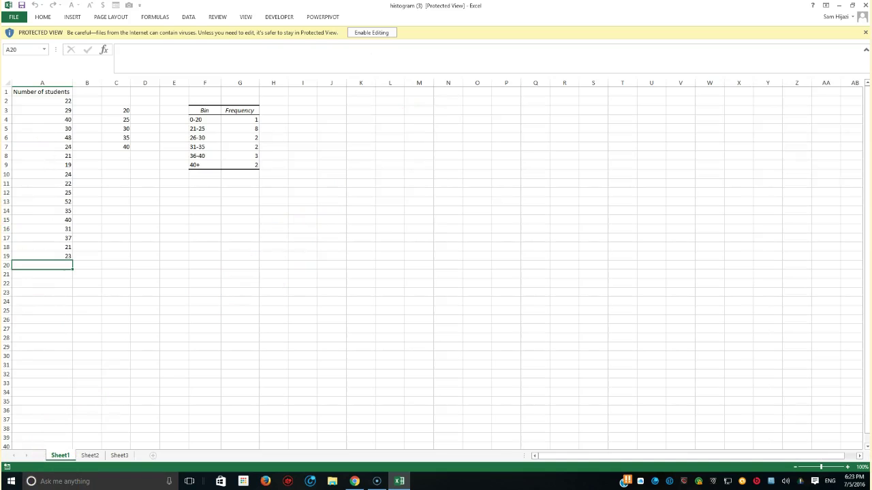
Step: Enable editing, zoom the sheet to 200%, and delete the Histogram chart
{"action": "left_click", "coordinate": [354, 33]}
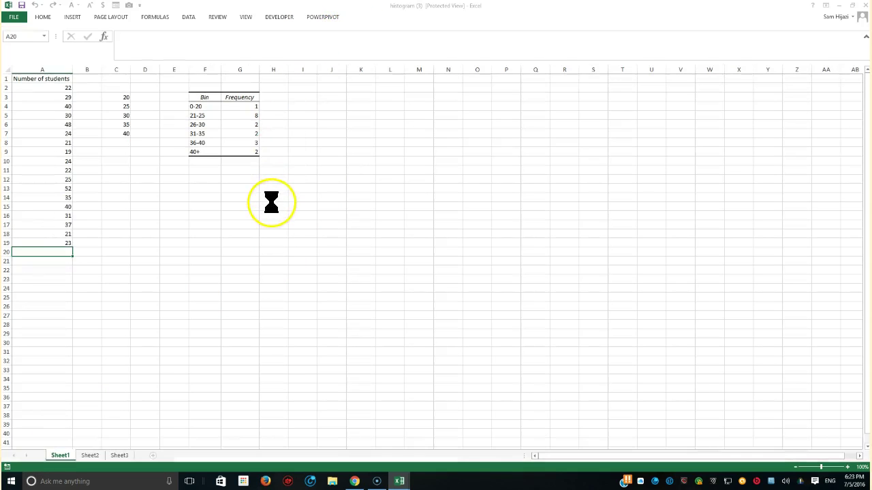
{"action": "left_click", "coordinate": [245, 17]}
{"action": "left_click", "coordinate": [185, 38]}
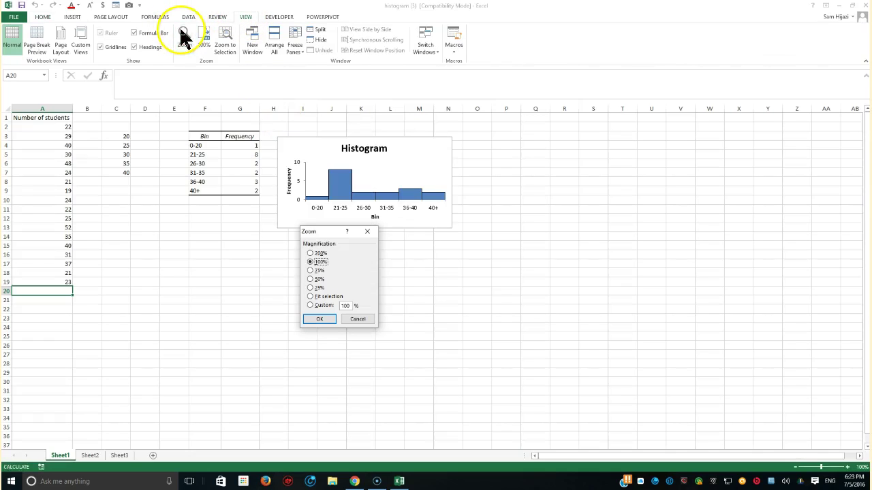
{"action": "left_click", "coordinate": [319, 254]}
{"action": "left_click", "coordinate": [329, 320]}
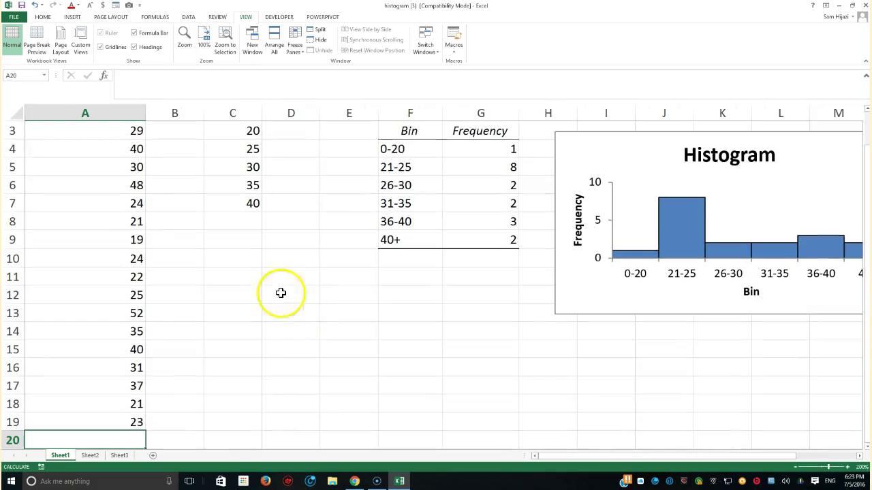
{"action": "scroll", "coordinate": [204, 259], "scroll_direction": "up", "scroll_amount": 1}
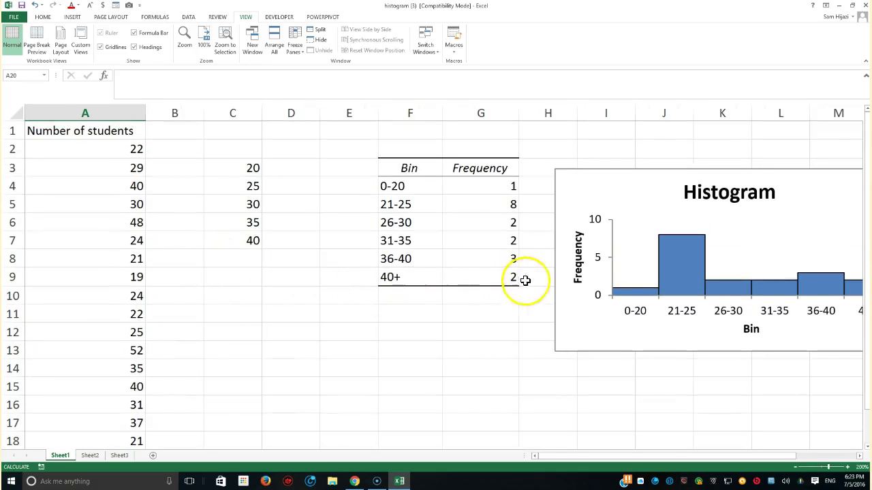
{"action": "left_click", "coordinate": [589, 177]}
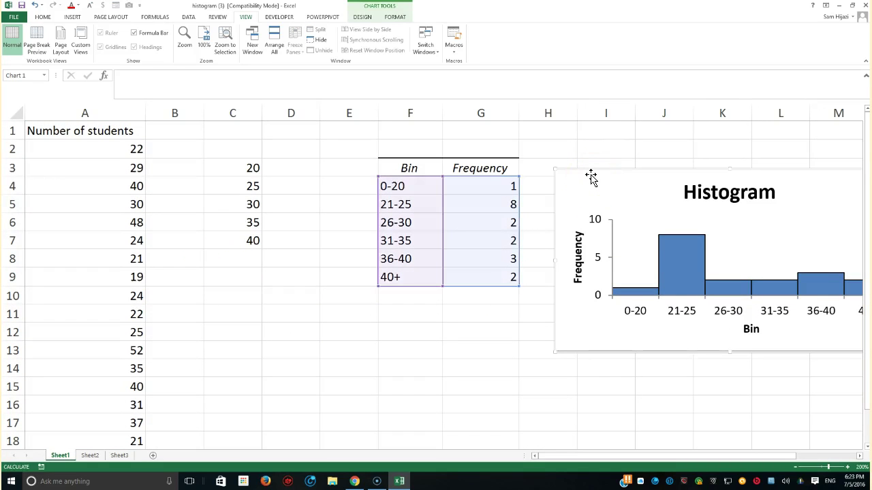
{"action": "key", "text": "Delete"}
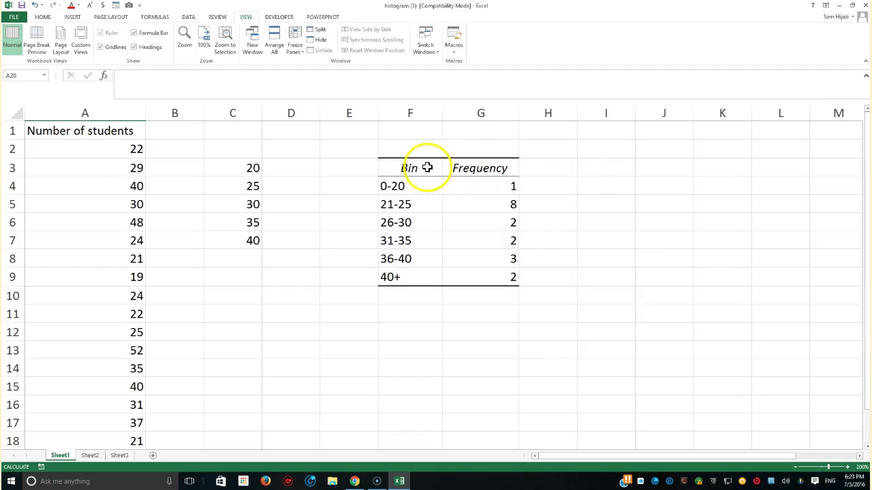
Step: Clear the contents of the Bin and Frequency table in F3:G9
{"action": "left_click_drag", "start_coordinate": [416, 170], "coordinate": [490, 276]}
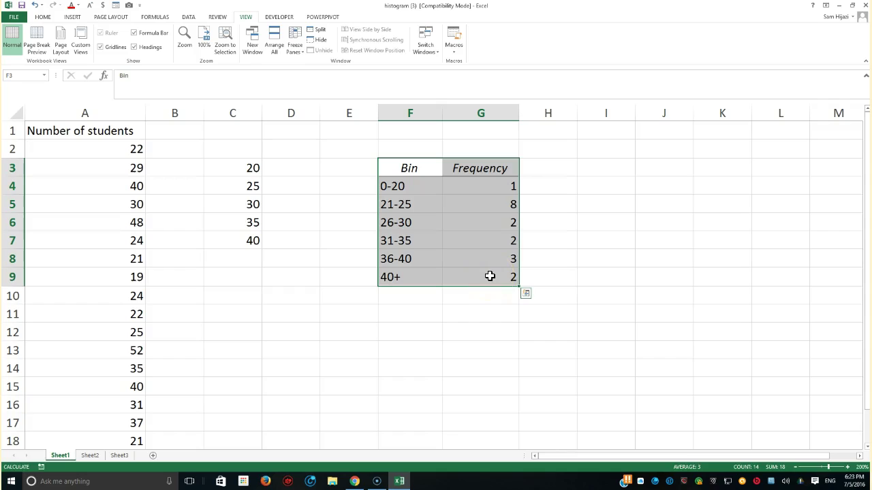
{"action": "key", "text": "Delete"}
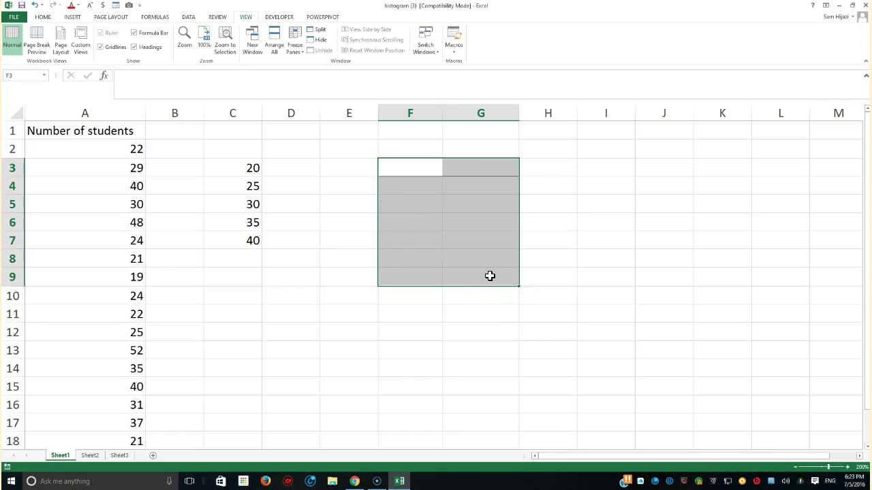
{"action": "left_click", "coordinate": [490, 314]}
{"action": "left_click_drag", "start_coordinate": [424, 167], "coordinate": [491, 275]}
{"action": "left_click_drag", "start_coordinate": [415, 164], "coordinate": [463, 273]}
Step: Apply Clear All to F3:G9 so no leftover formatting remains
{"action": "left_click", "coordinate": [45, 17]}
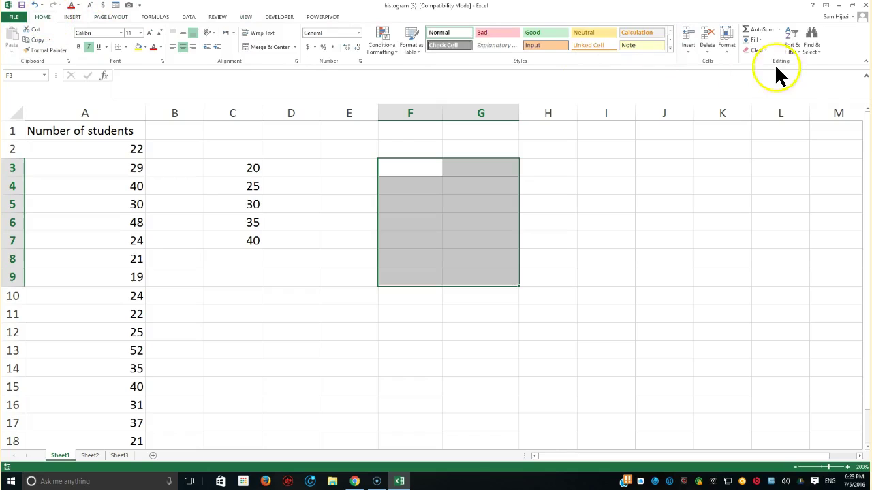
{"action": "left_click", "coordinate": [762, 50]}
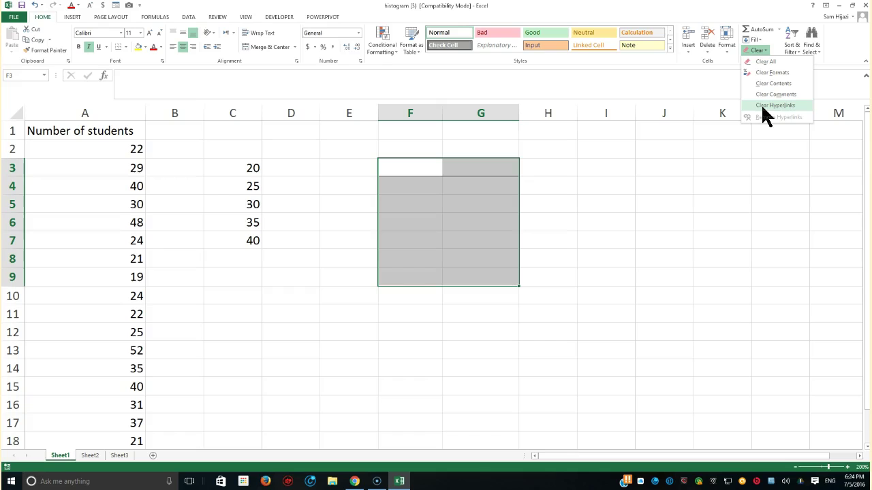
{"action": "left_click", "coordinate": [760, 62]}
{"action": "left_click_drag", "start_coordinate": [436, 160], "coordinate": [486, 252]}
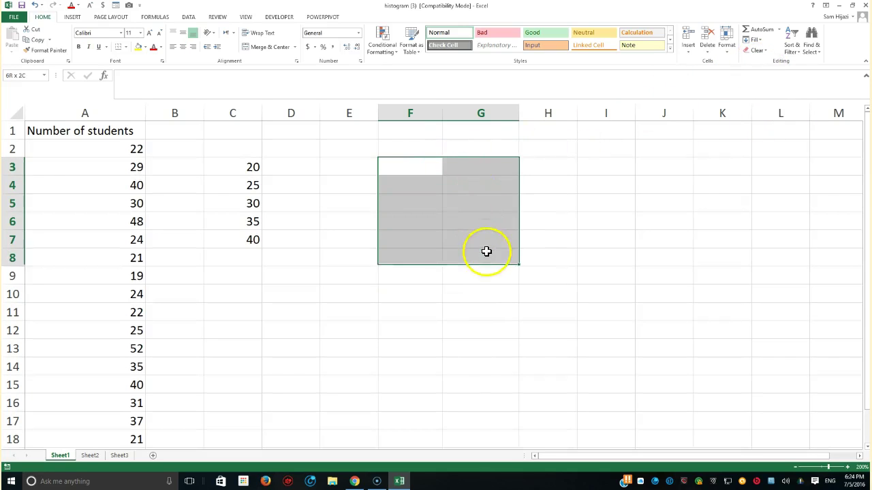
{"action": "left_click", "coordinate": [231, 150]}
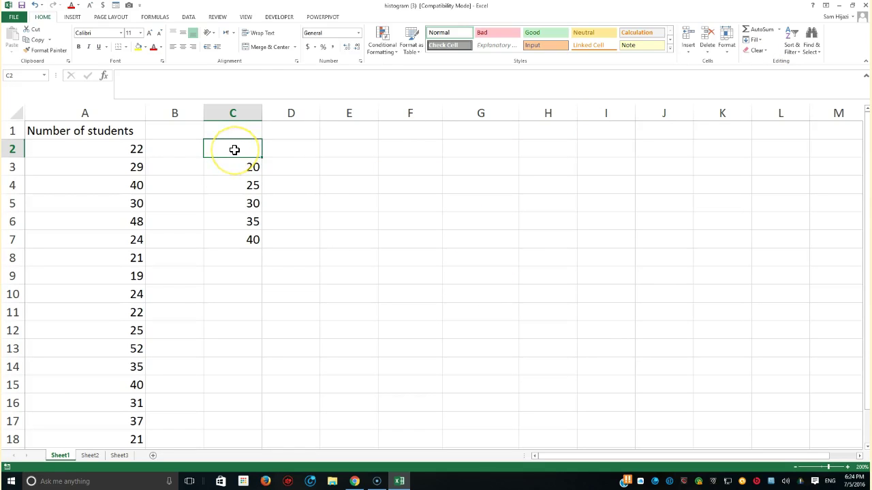
{"action": "type", "text": "Bin"}
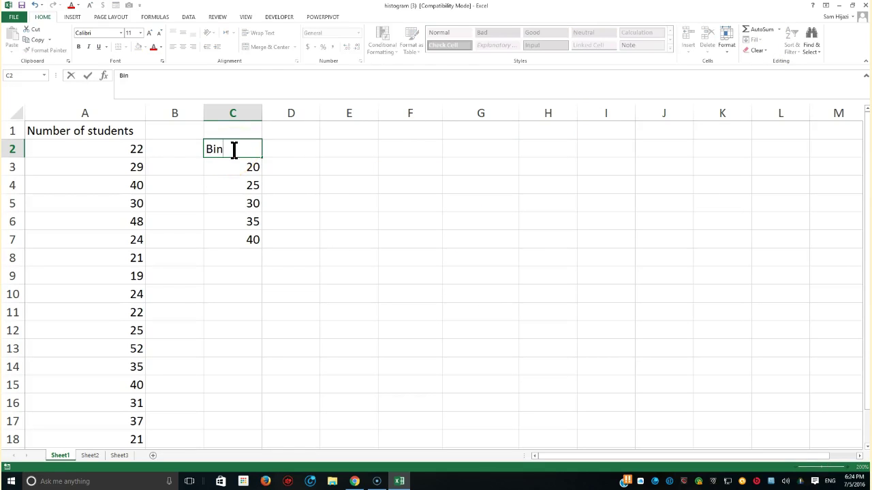
{"action": "left_click", "coordinate": [214, 235]}
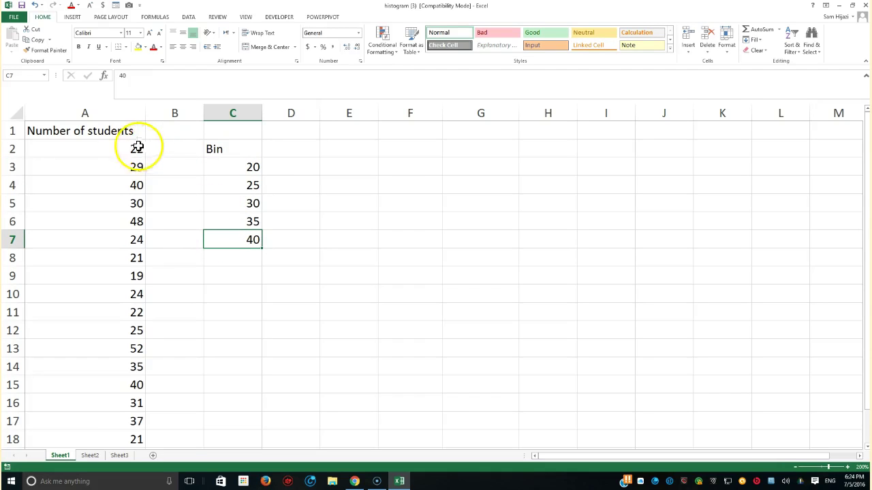
{"action": "left_click_drag", "start_coordinate": [125, 143], "coordinate": [134, 415]}
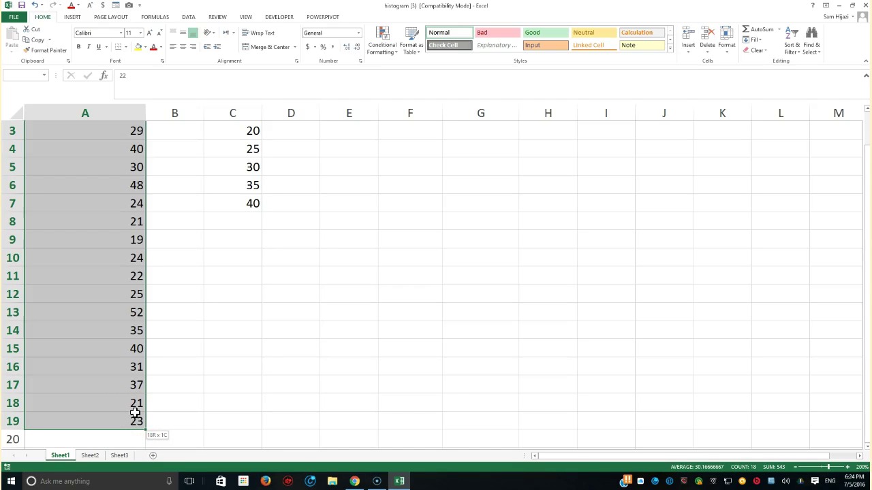
{"action": "scroll", "coordinate": [142, 255], "scroll_direction": "up", "scroll_amount": 1}
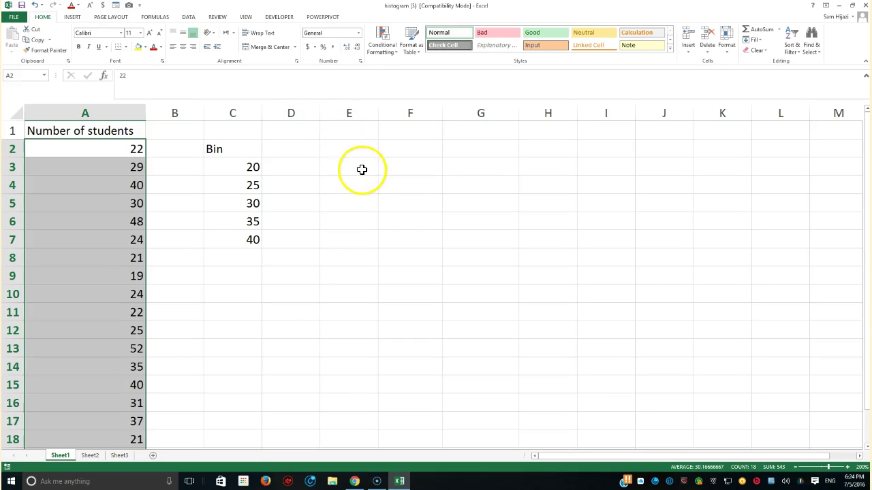
{"action": "left_click", "coordinate": [222, 296]}
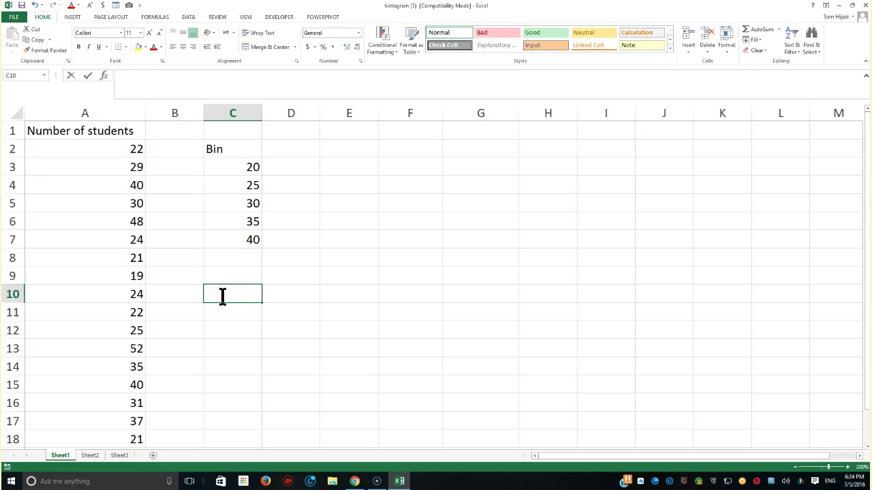
Step: Enter =MIN(A2:A19) in C10 to get the minimum 19
{"action": "type", "text": "=min"}
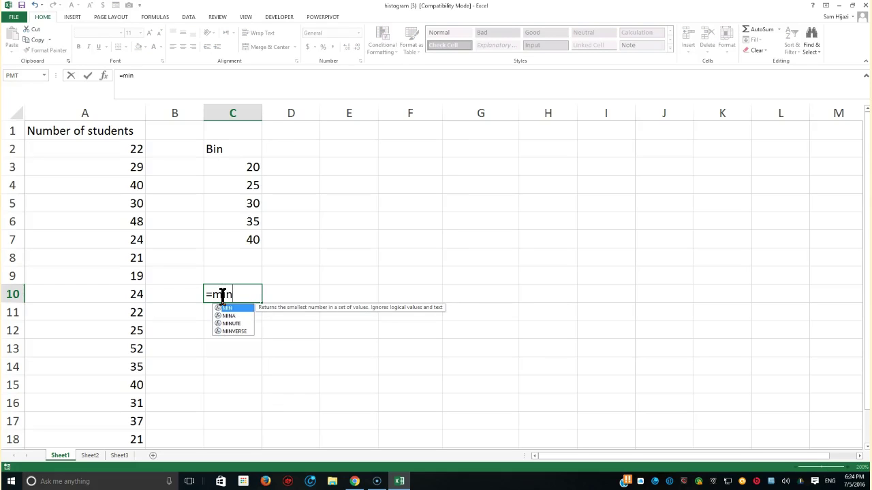
{"action": "type", "text": "("}
{"action": "left_click", "coordinate": [130, 145]}
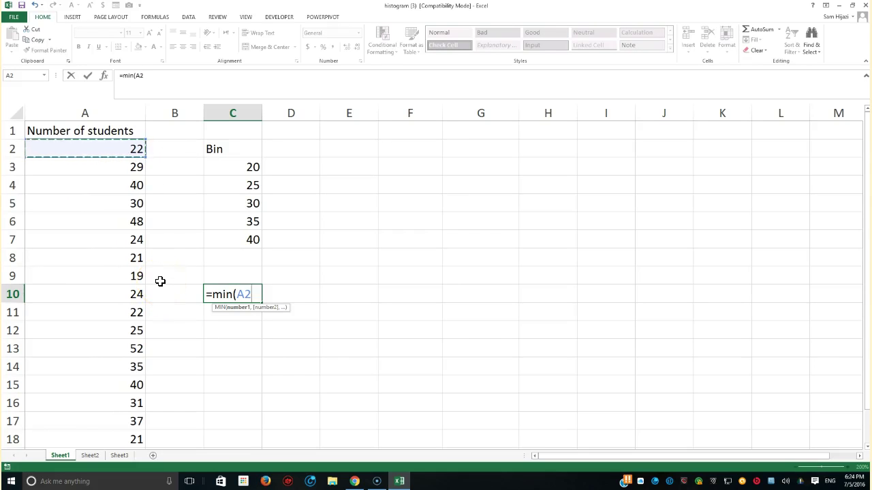
{"action": "key", "text": "ctrl+shift+Down"}
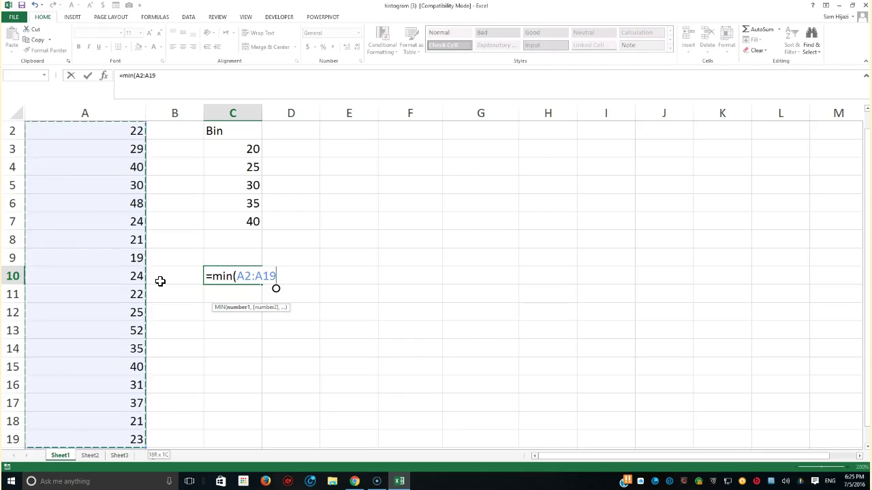
{"action": "key", "text": "Return"}
Step: Enter =MAX over the student numbers in C11 to get 52, then check both formulas
{"action": "left_click", "coordinate": [233, 294]}
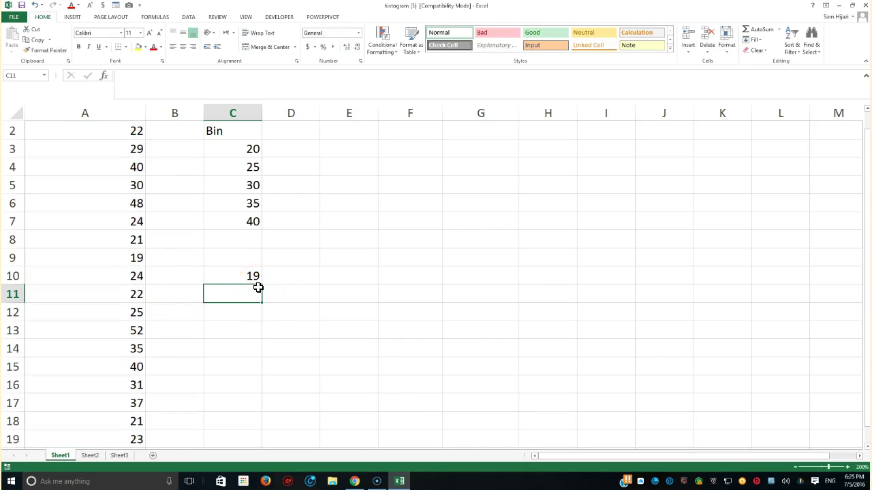
{"action": "type", "text": "="}
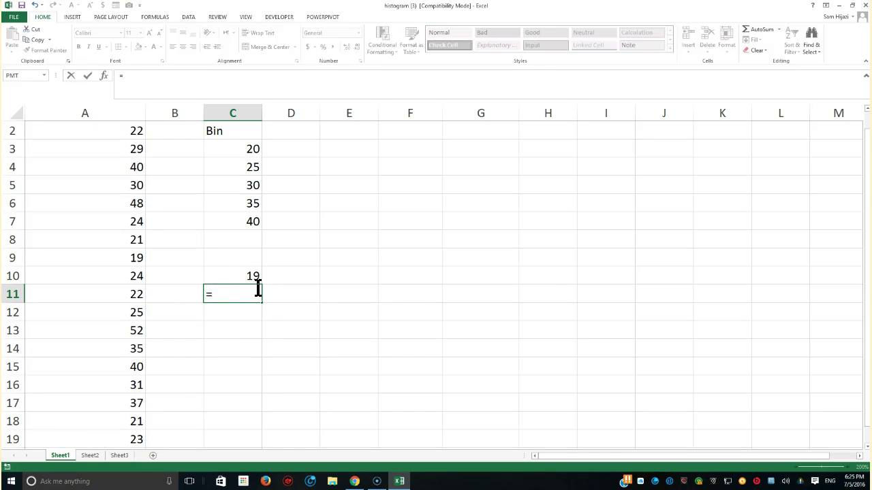
{"action": "type", "text": "max("}
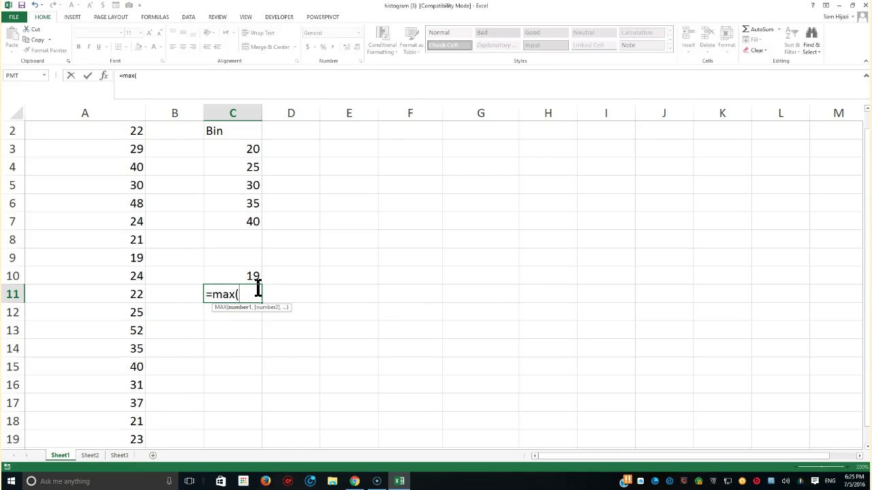
{"action": "left_click_drag", "start_coordinate": [129, 436], "coordinate": [108, 152]}
{"action": "key", "text": "Return"}
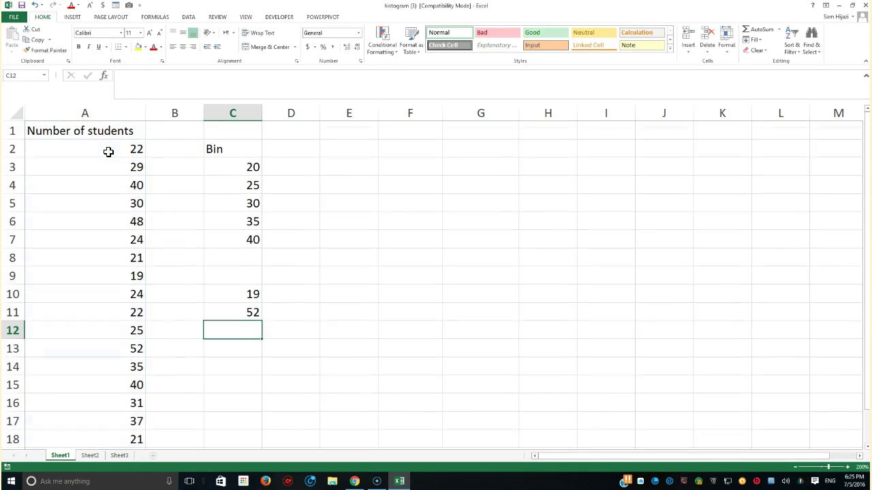
{"action": "left_click", "coordinate": [244, 310]}
{"action": "left_click", "coordinate": [248, 296]}
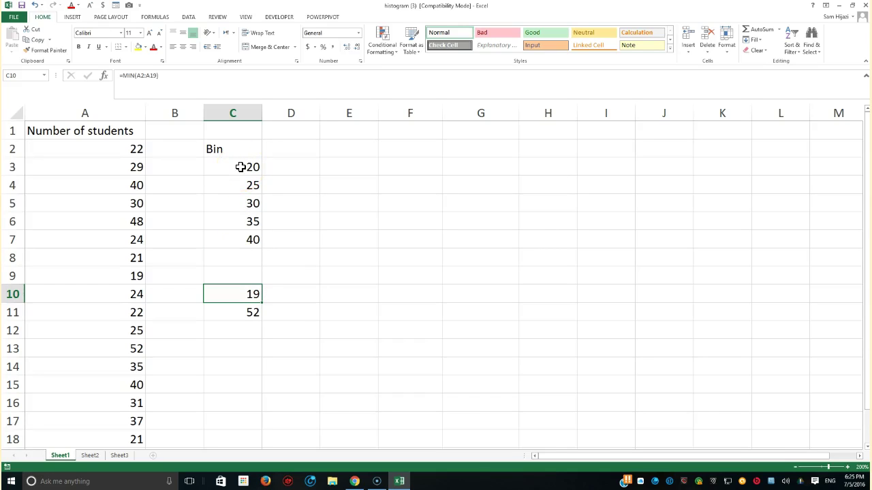
Step: Review the bin values 20–40 in C3:C7, then show the Data ribbon
{"action": "left_click", "coordinate": [240, 167]}
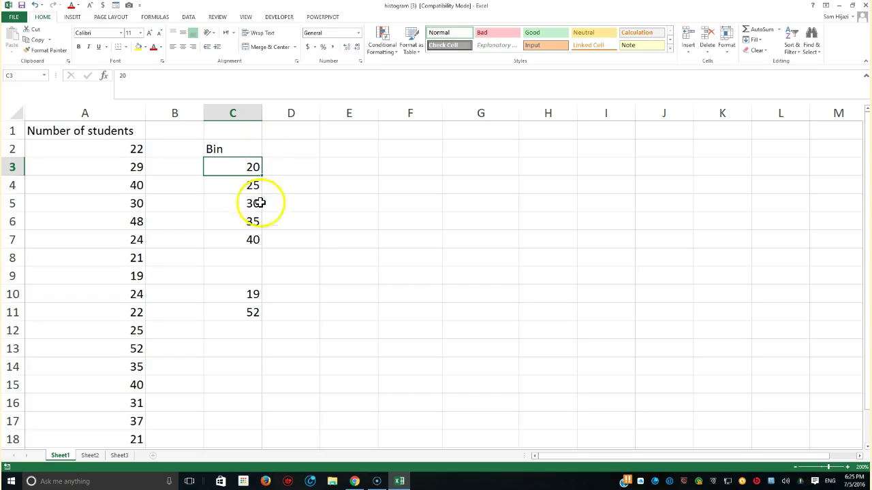
{"action": "left_click", "coordinate": [253, 241]}
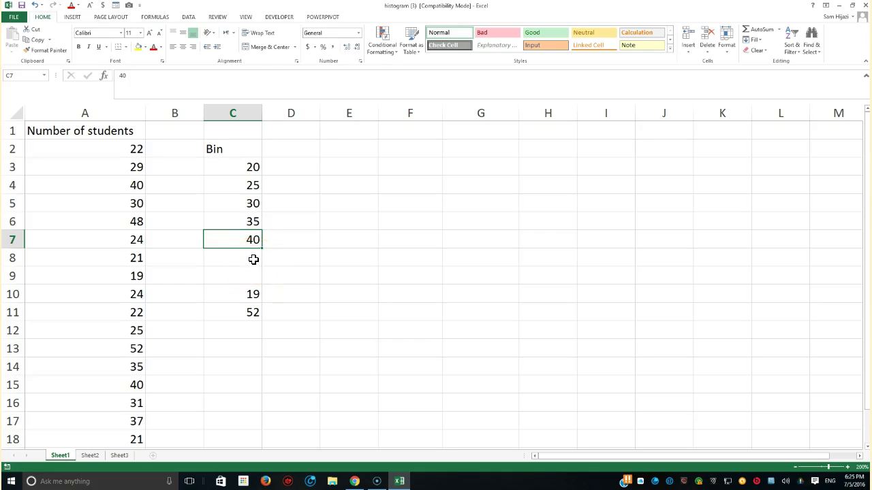
{"action": "left_click_drag", "start_coordinate": [253, 167], "coordinate": [256, 240]}
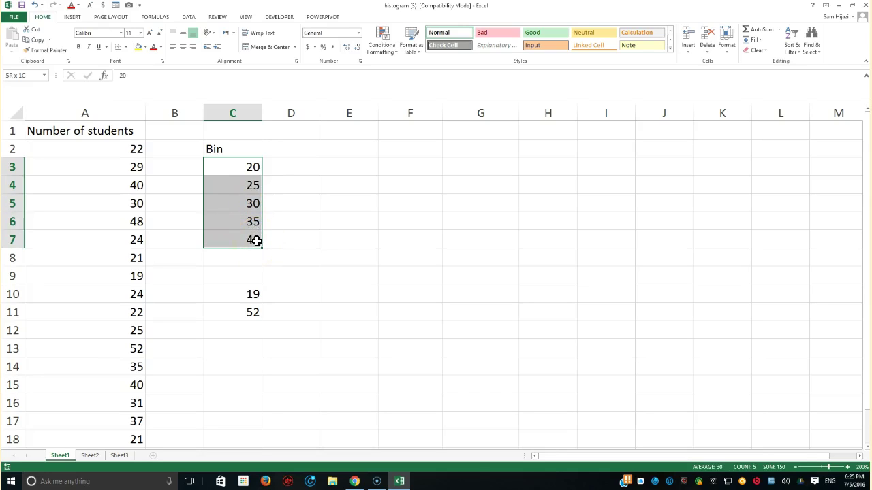
{"action": "left_click_drag", "start_coordinate": [252, 164], "coordinate": [249, 234]}
{"action": "left_click_drag", "start_coordinate": [234, 165], "coordinate": [239, 237]}
{"action": "left_click", "coordinate": [298, 230]}
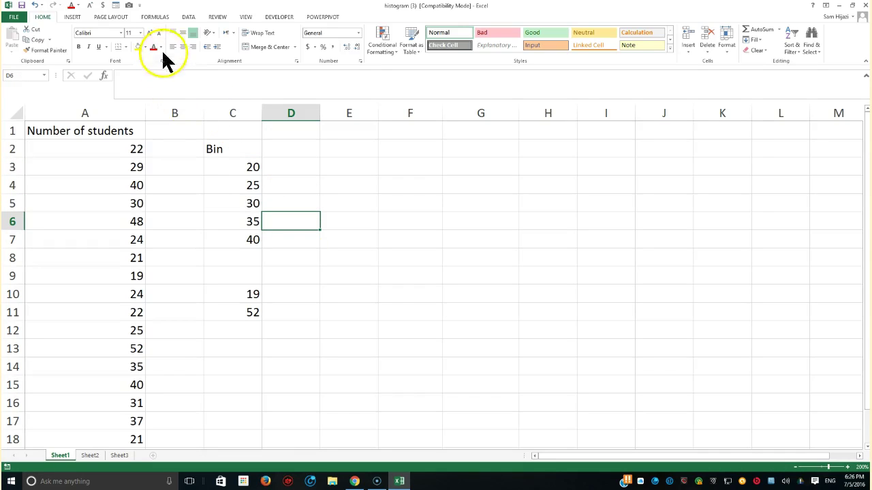
{"action": "left_click", "coordinate": [190, 19]}
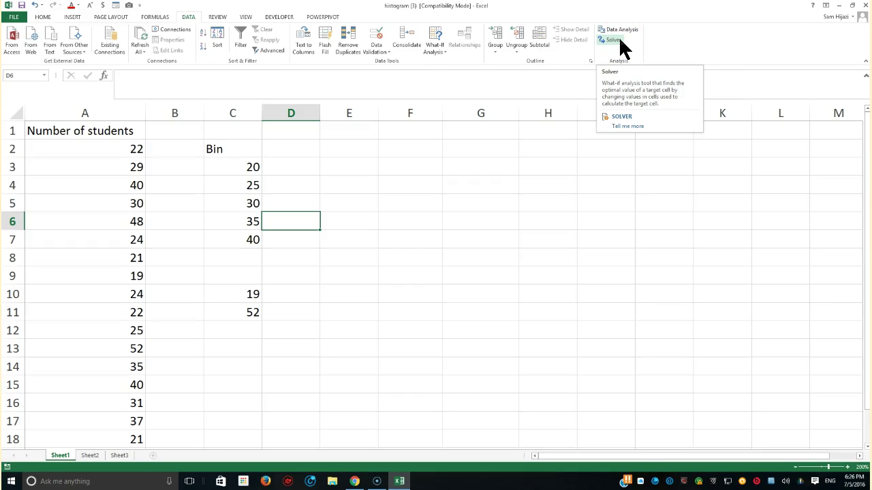
Step: Open the Excel Add-ins manager via File > Options > Add-Ins
{"action": "left_click", "coordinate": [13, 18]}
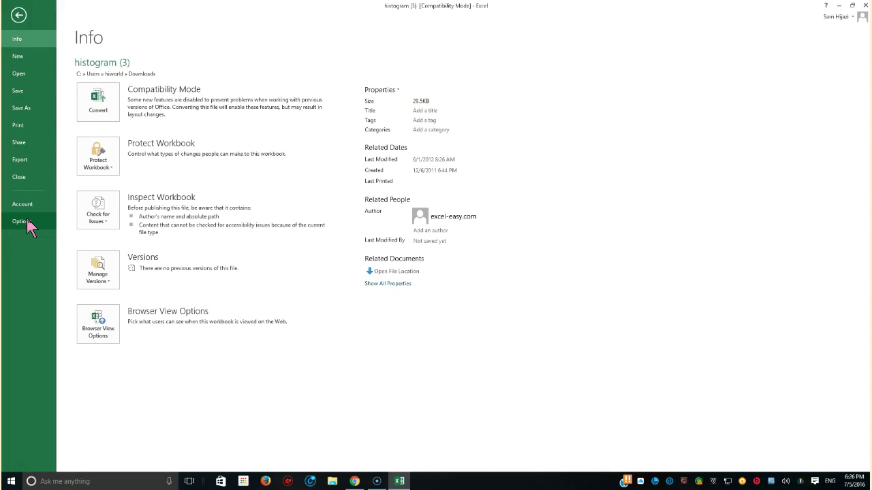
{"action": "left_click", "coordinate": [27, 219]}
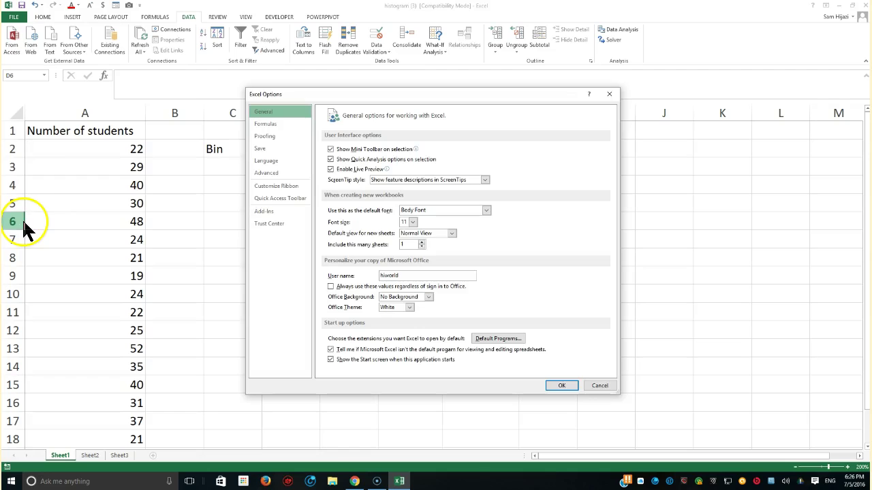
{"action": "left_click", "coordinate": [271, 212]}
{"action": "left_click", "coordinate": [410, 367]}
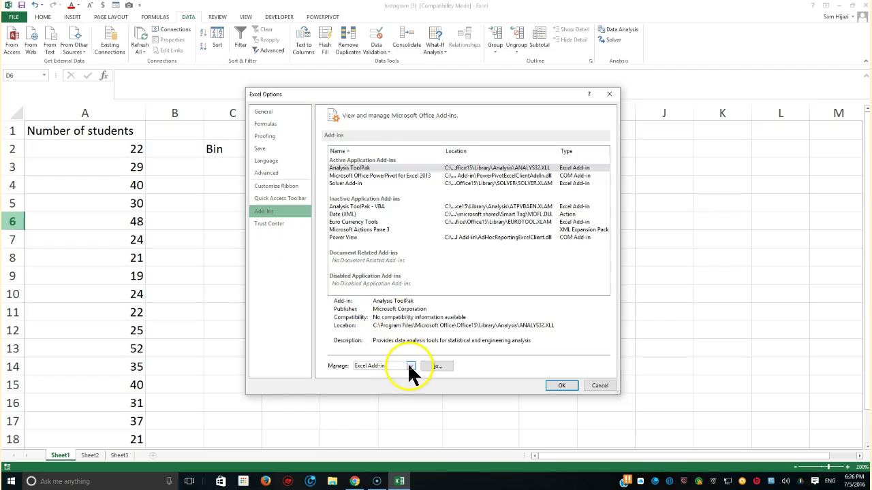
{"action": "left_click", "coordinate": [410, 368]}
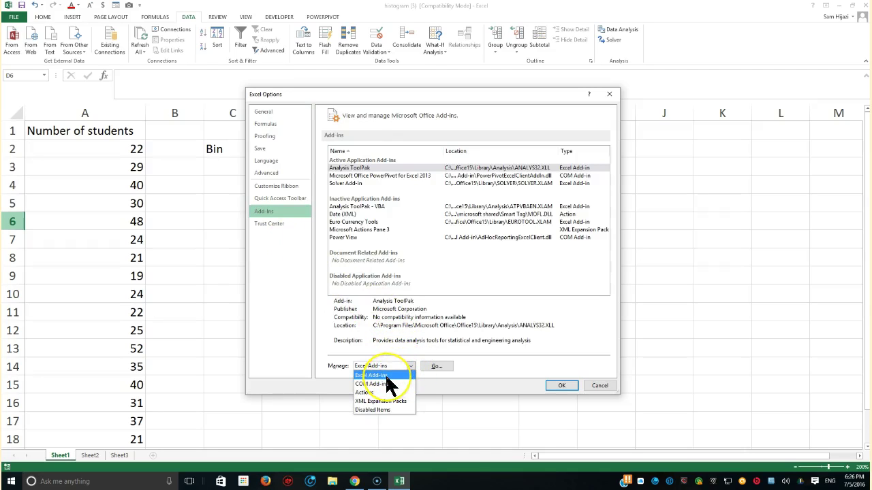
{"action": "left_click", "coordinate": [386, 377]}
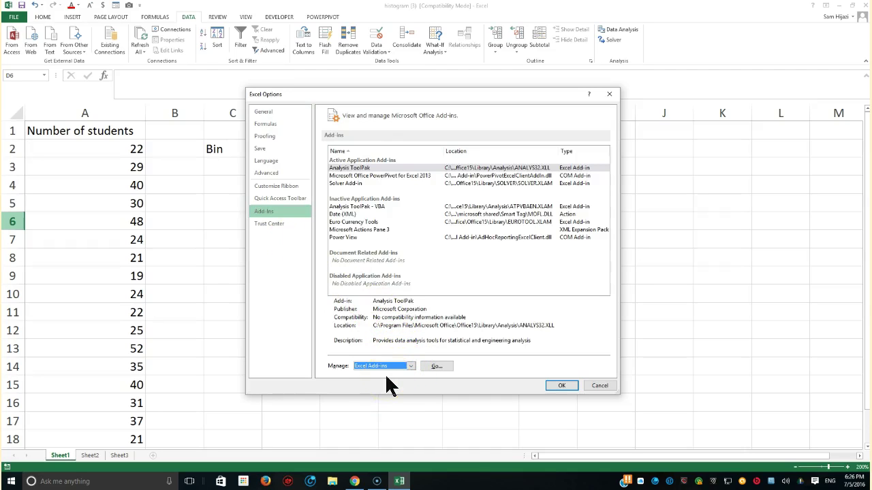
{"action": "left_click", "coordinate": [436, 368]}
Step: Tick Analysis ToolPak - VBA in the Add-Ins dialog and confirm
{"action": "left_click", "coordinate": [437, 366]}
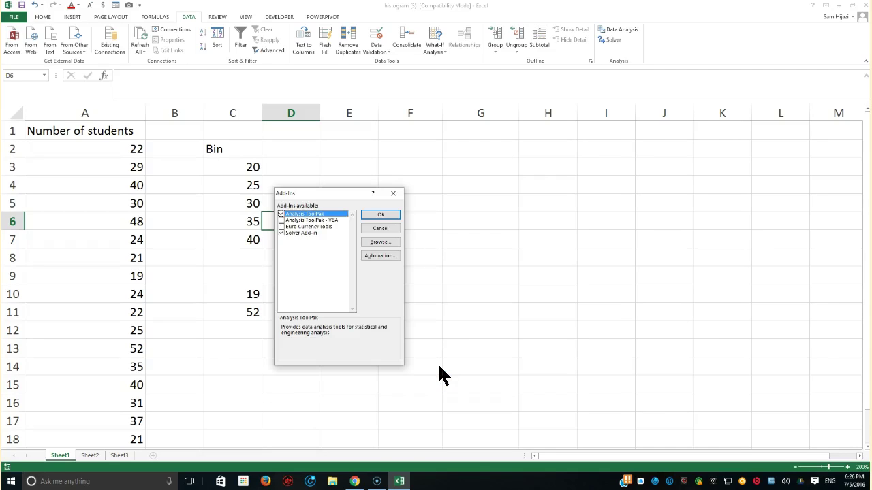
{"action": "left_click", "coordinate": [282, 221]}
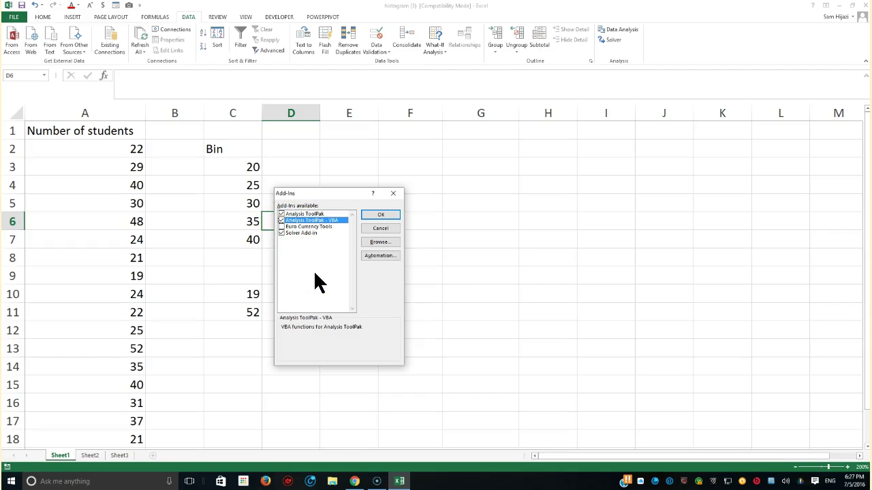
{"action": "left_click", "coordinate": [334, 220]}
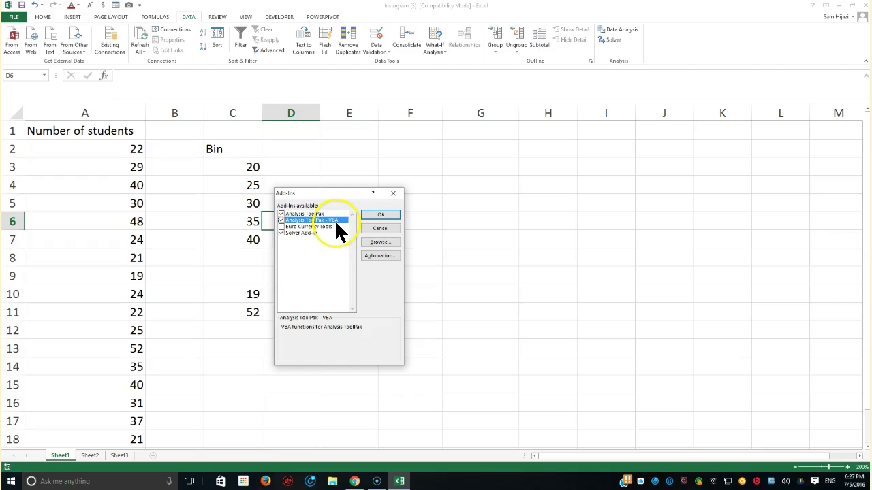
{"action": "left_click", "coordinate": [328, 248]}
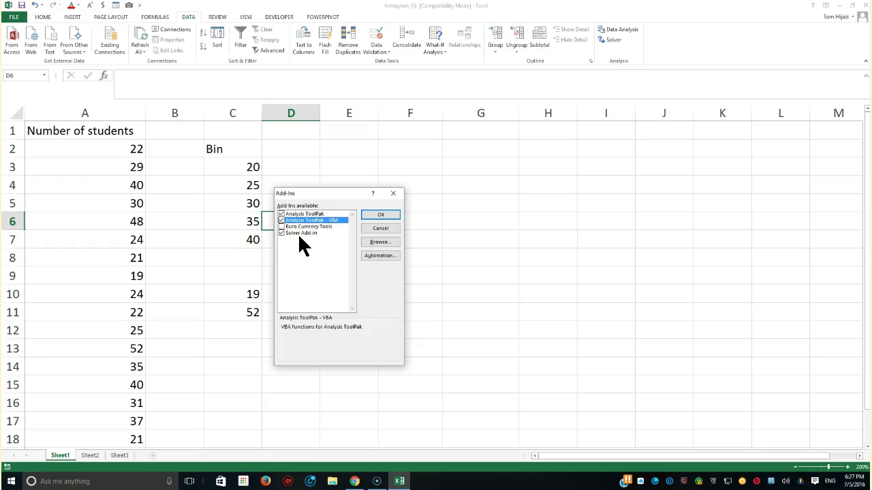
{"action": "left_click", "coordinate": [380, 216]}
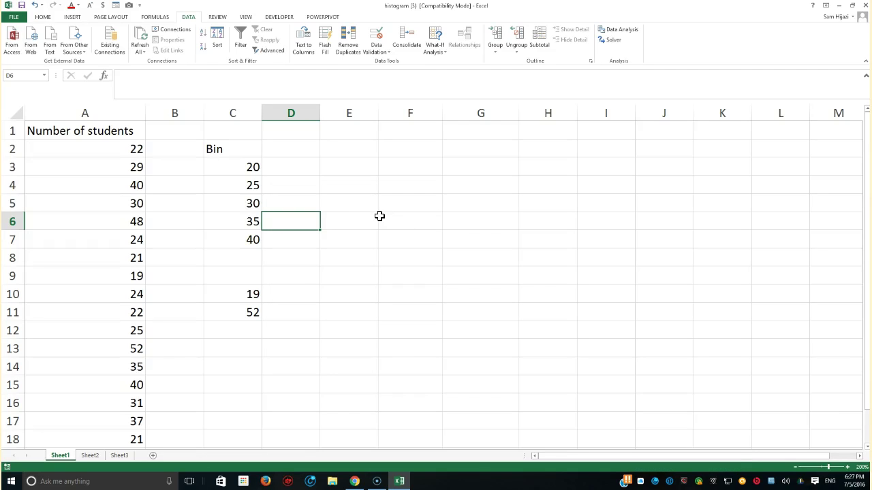
Step: Launch Data Analysis and choose the Histogram tool
{"action": "left_click", "coordinate": [616, 29]}
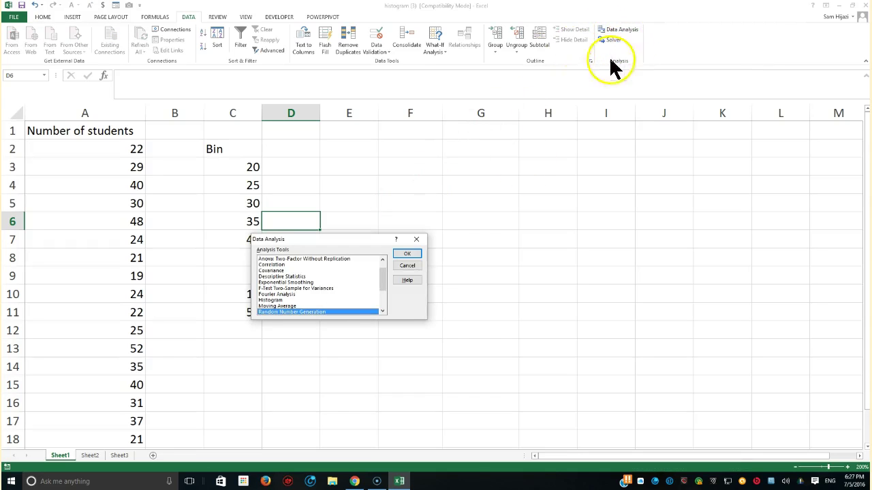
{"action": "left_click", "coordinate": [417, 241]}
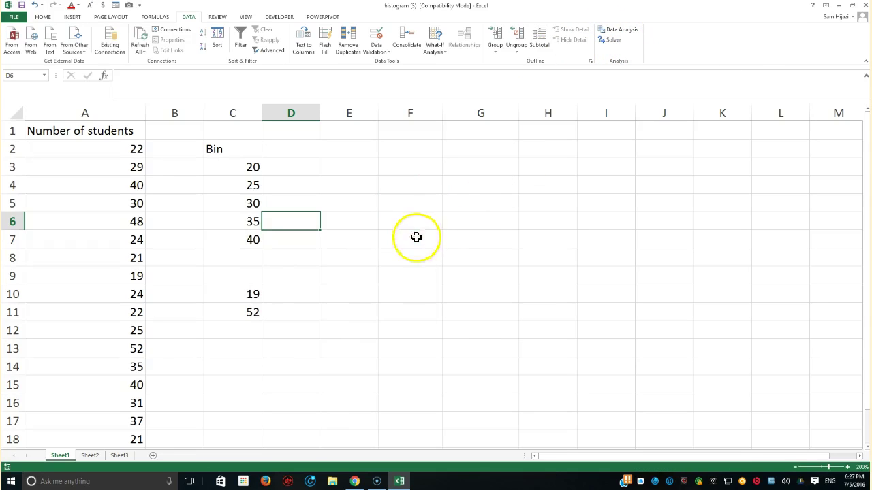
{"action": "left_click", "coordinate": [618, 31]}
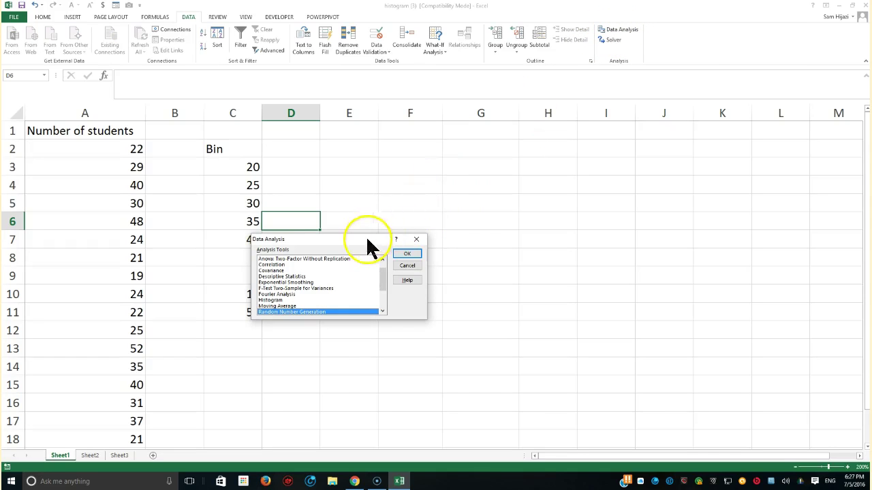
{"action": "left_click_drag", "start_coordinate": [366, 236], "coordinate": [399, 143]}
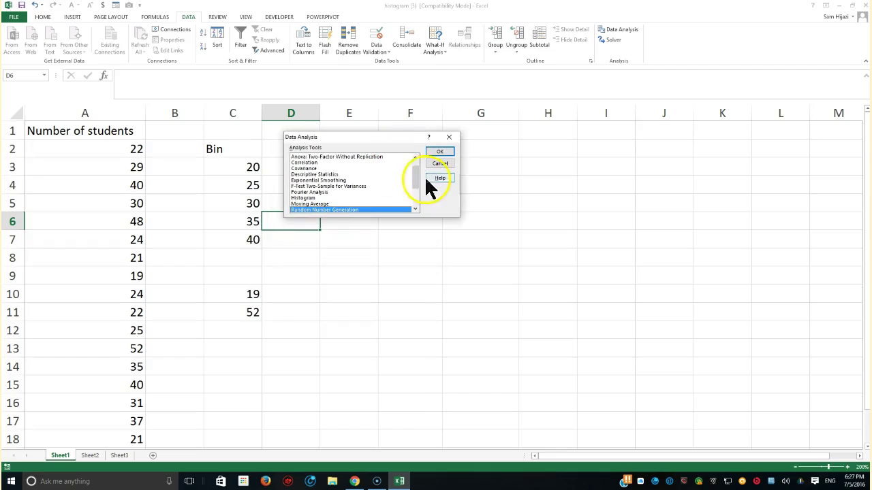
{"action": "scroll", "coordinate": [416, 187], "scroll_direction": "down", "scroll_amount": 2}
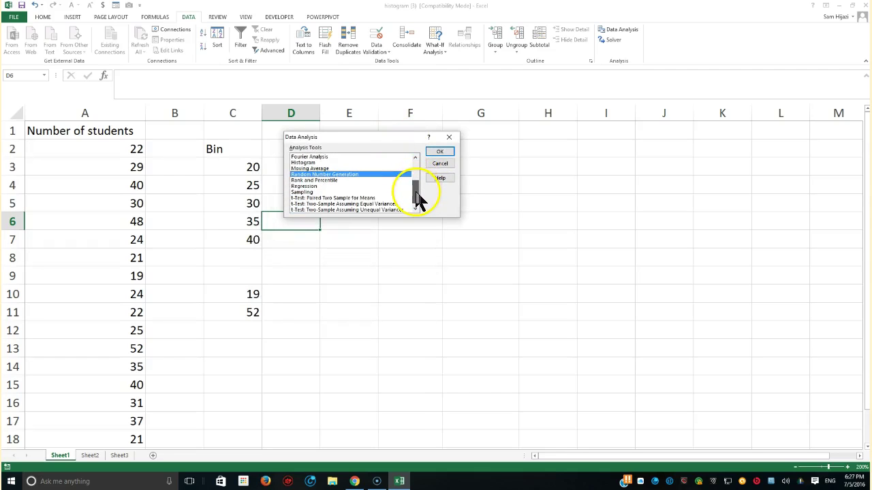
{"action": "scroll", "coordinate": [420, 192], "scroll_direction": "up", "scroll_amount": 2}
{"action": "scroll", "coordinate": [419, 187], "scroll_direction": "up", "scroll_amount": 1}
{"action": "scroll", "coordinate": [419, 178], "scroll_direction": "up", "scroll_amount": 1}
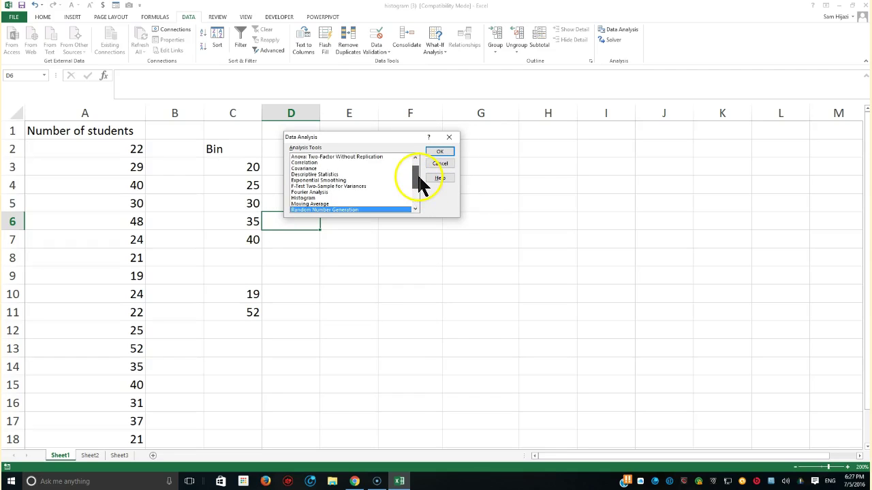
{"action": "left_click", "coordinate": [314, 198]}
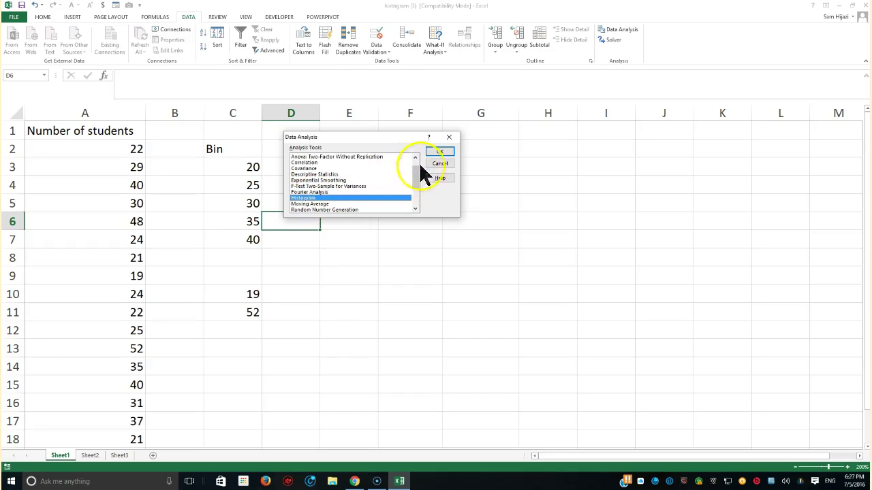
{"action": "left_click", "coordinate": [440, 152]}
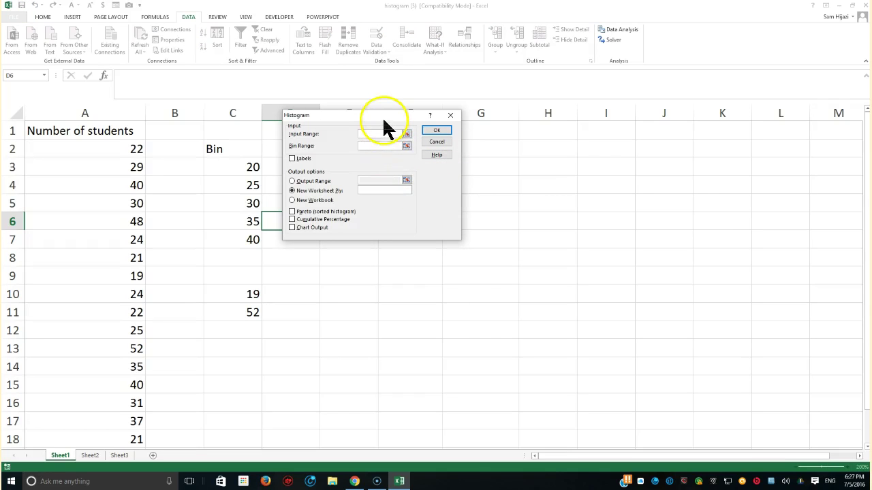
Step: Set Input Range $A$1:$A$19 and Bin Range $C$2:$C$7, with Labels ticked
{"action": "left_click_drag", "start_coordinate": [382, 114], "coordinate": [388, 161]}
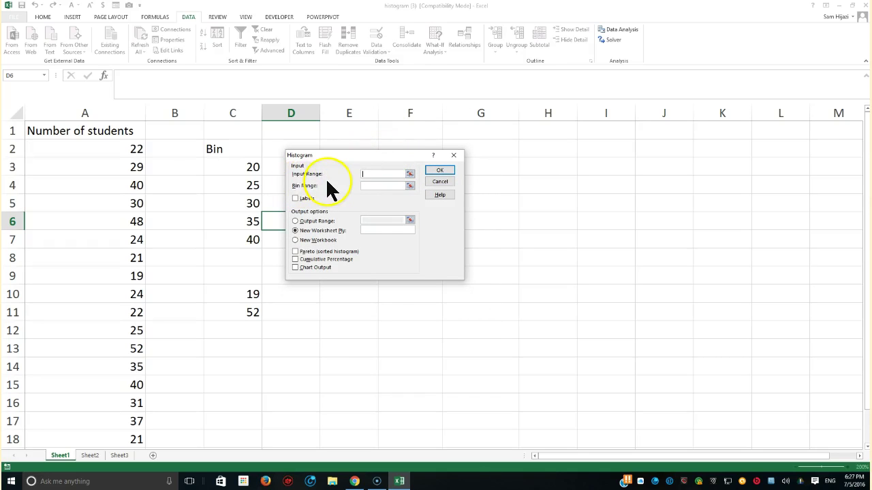
{"action": "left_click", "coordinate": [122, 131]}
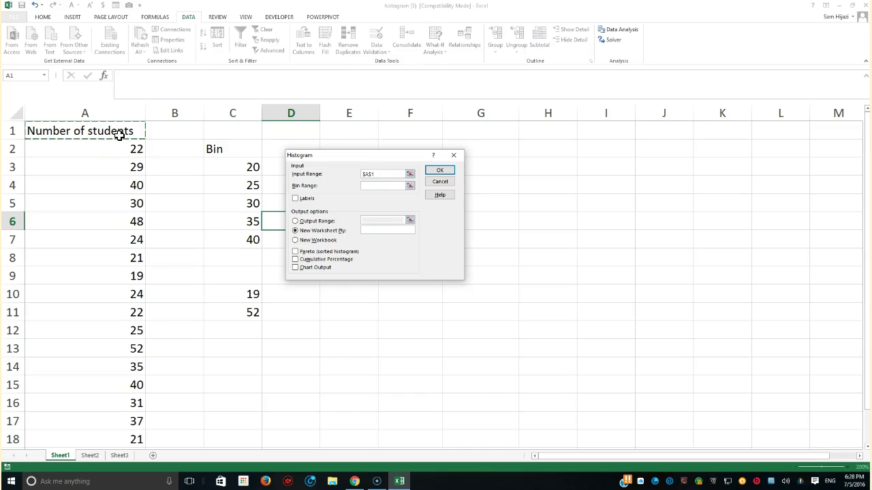
{"action": "left_click", "coordinate": [123, 131]}
{"action": "left_click_drag", "start_coordinate": [136, 130], "coordinate": [140, 416]}
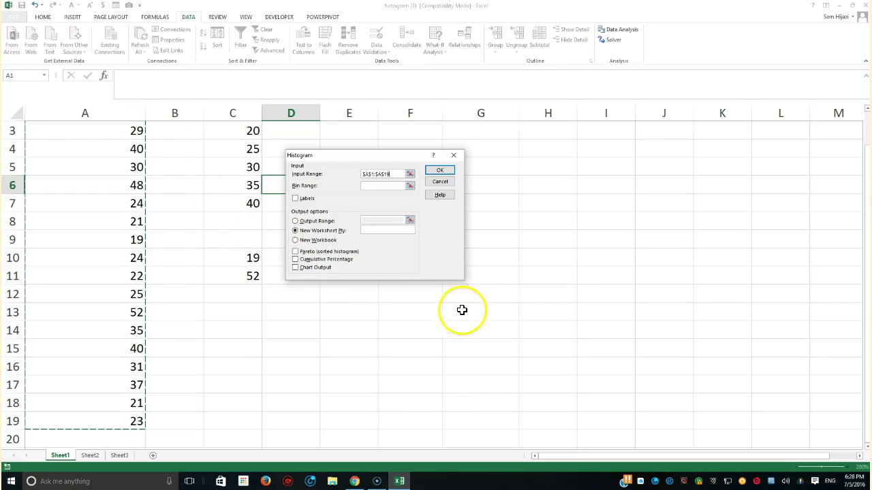
{"action": "left_click", "coordinate": [379, 188]}
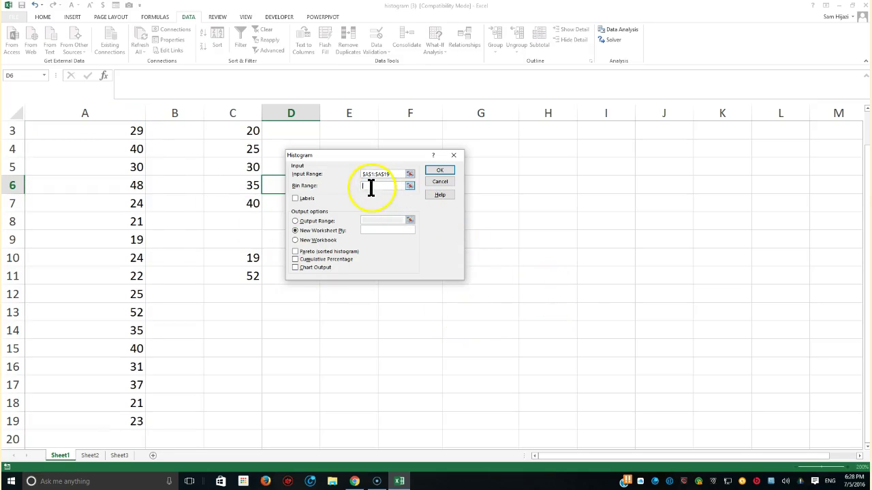
{"action": "scroll", "coordinate": [265, 185], "scroll_direction": "up", "scroll_amount": 1}
{"action": "left_click", "coordinate": [261, 184]}
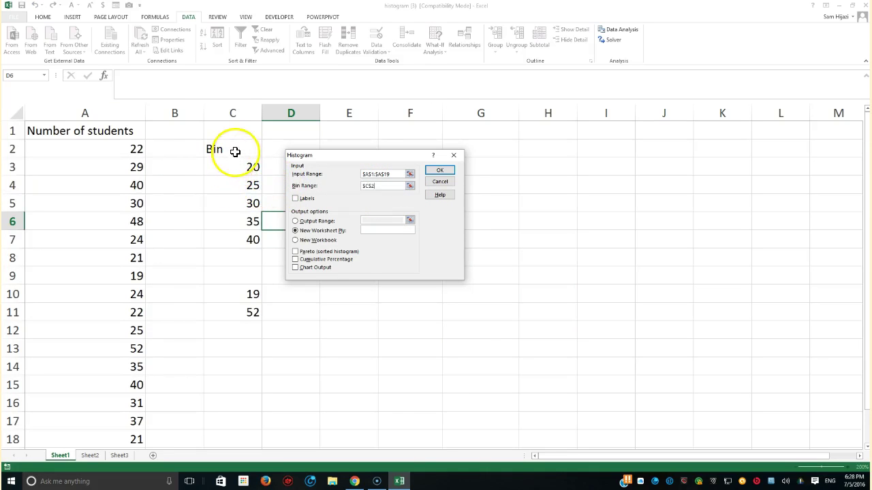
{"action": "left_click_drag", "start_coordinate": [233, 152], "coordinate": [240, 234]}
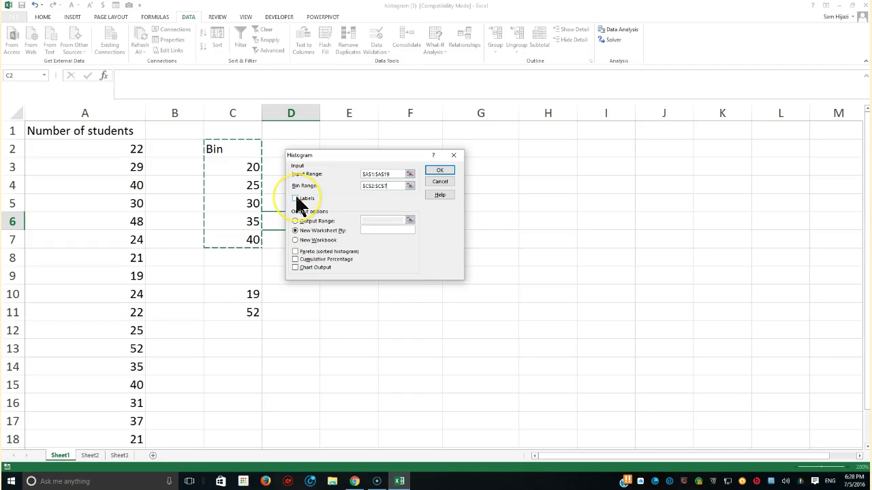
{"action": "left_click", "coordinate": [295, 199]}
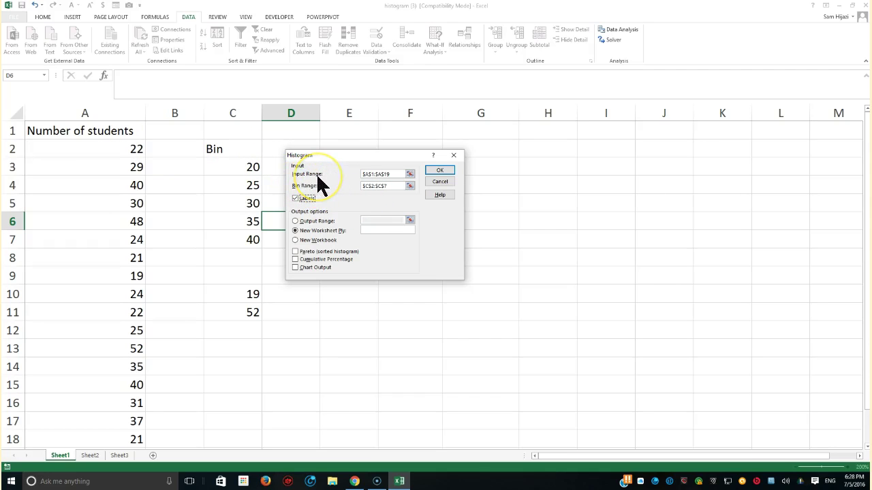
Step: In the Histogram dialog, set Output Range to E3, input A1:A19, and tick Chart Output
{"action": "left_click", "coordinate": [295, 221]}
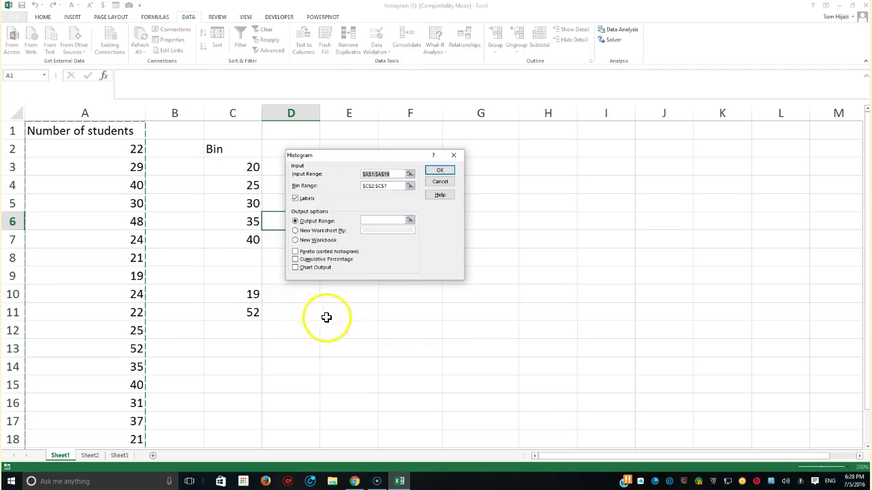
{"action": "left_click", "coordinate": [334, 133]}
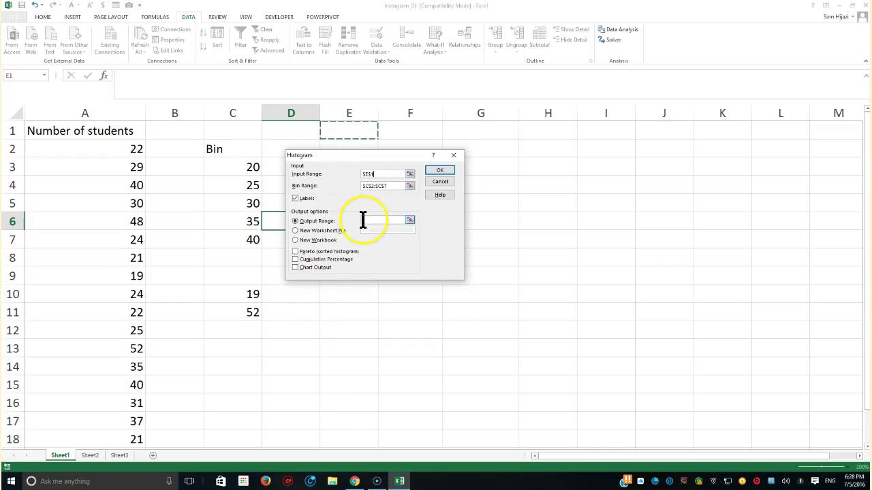
{"action": "left_click_drag", "start_coordinate": [124, 136], "coordinate": [133, 416]}
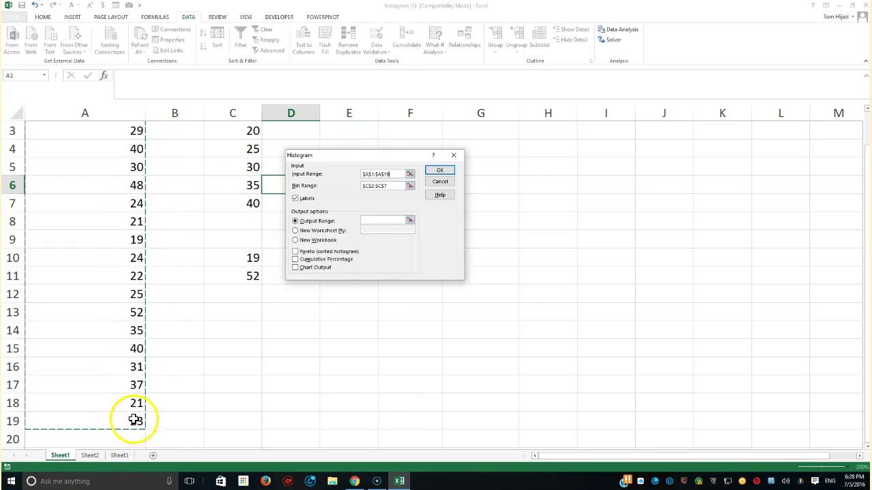
{"action": "left_click", "coordinate": [389, 222]}
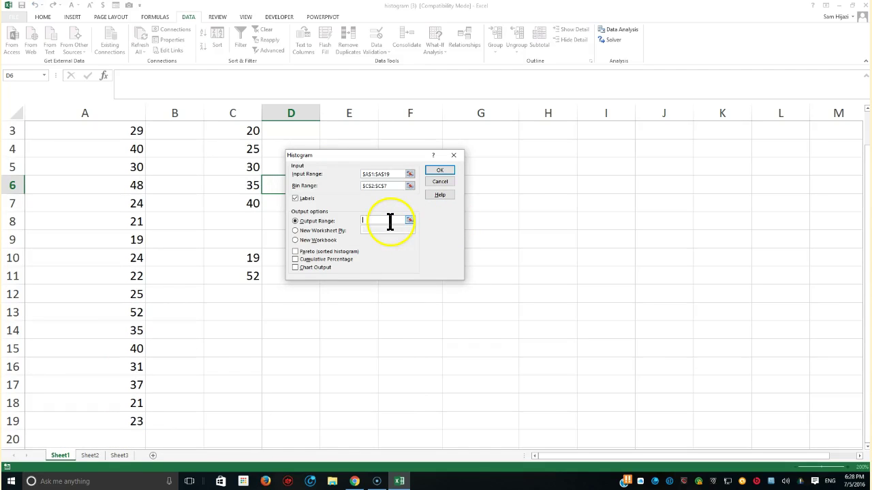
{"action": "left_click", "coordinate": [370, 133]}
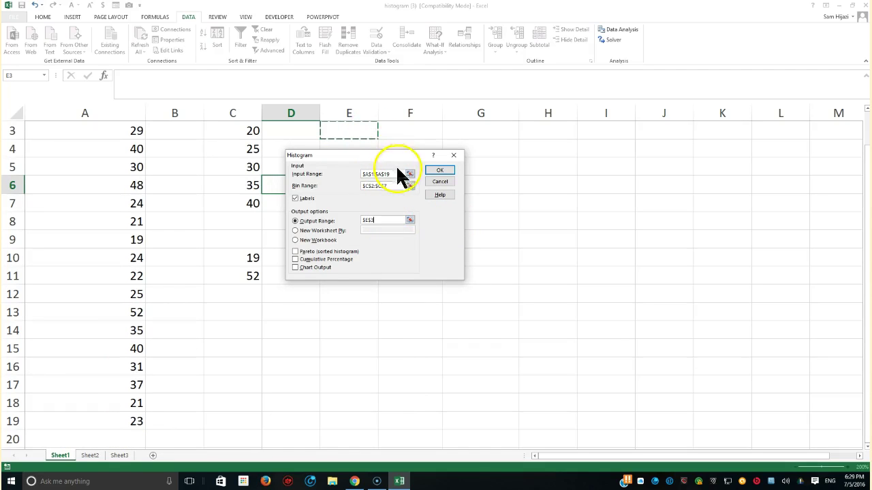
{"action": "left_click", "coordinate": [397, 174]}
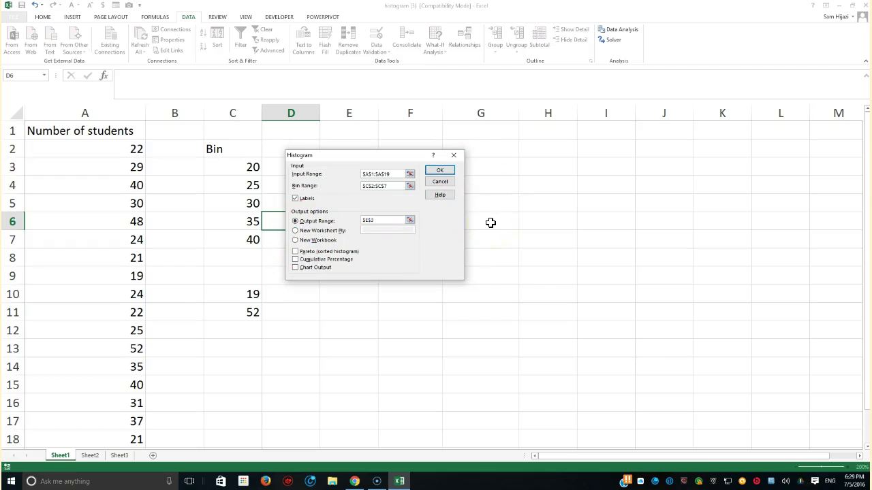
{"action": "left_click", "coordinate": [295, 267]}
{"action": "key", "text": "space"}
Step: Re-enter the input range as A1:A19 and run the histogram analysis
{"action": "left_click", "coordinate": [439, 172]}
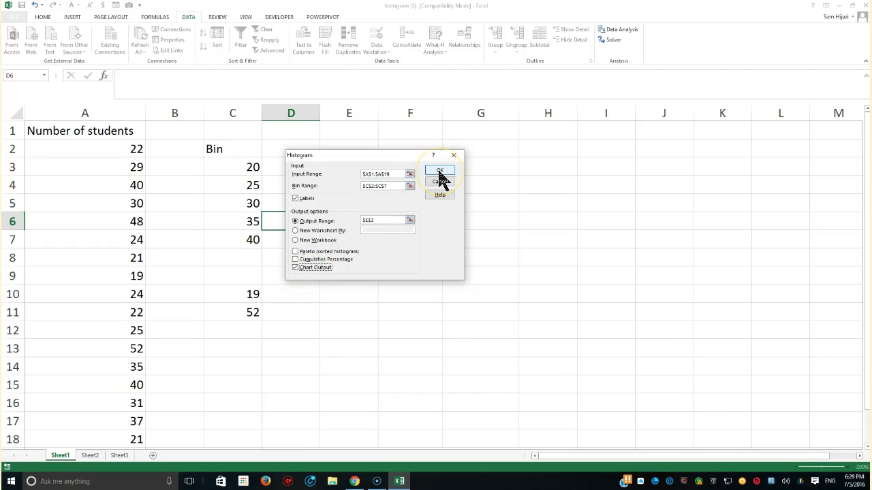
{"action": "left_click_drag", "start_coordinate": [397, 173], "coordinate": [339, 176]}
{"action": "key", "text": "BackSpace"}
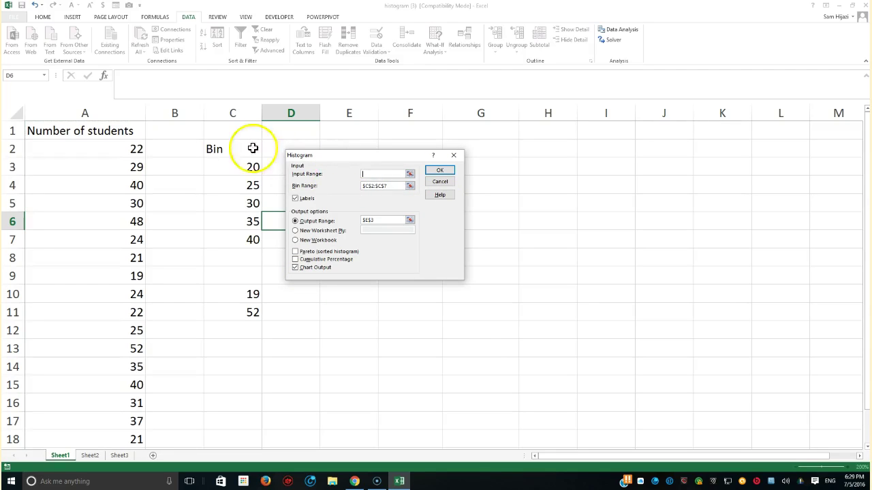
{"action": "left_click", "coordinate": [133, 134]}
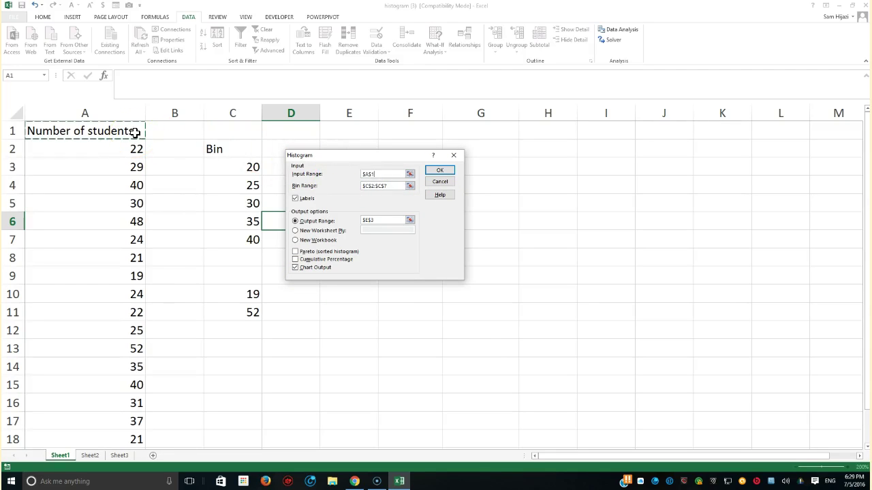
{"action": "key", "text": "ctrl+shift+Down"}
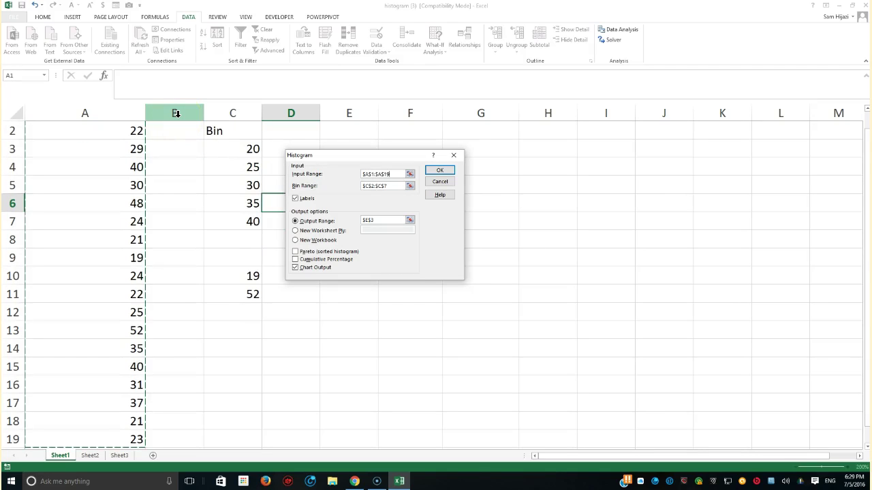
{"action": "left_click", "coordinate": [450, 171]}
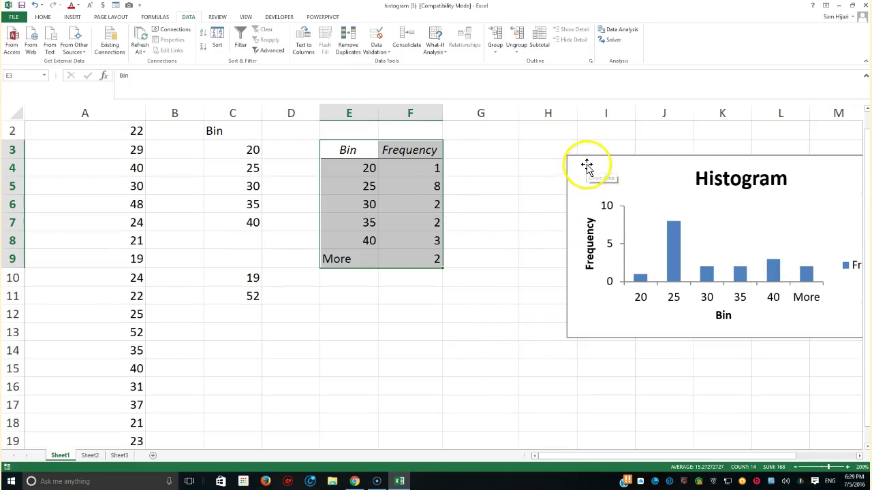
{"action": "left_click_drag", "start_coordinate": [587, 161], "coordinate": [290, 279]}
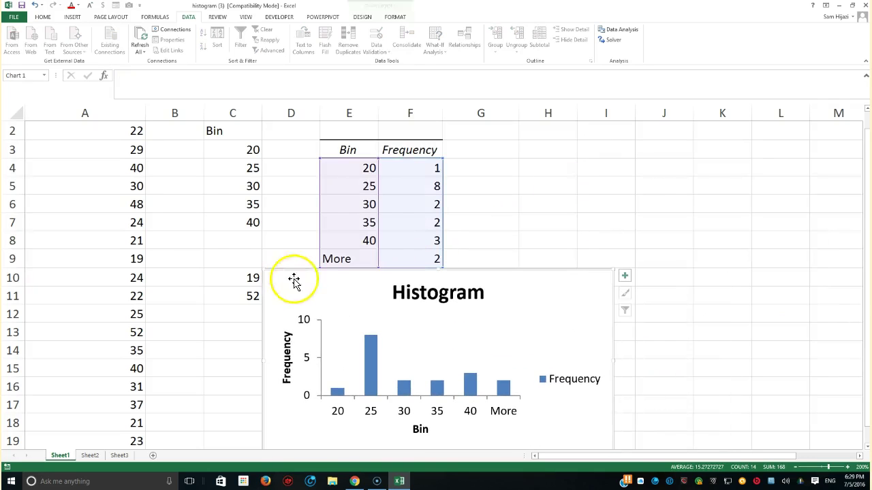
{"action": "left_click", "coordinate": [826, 467]}
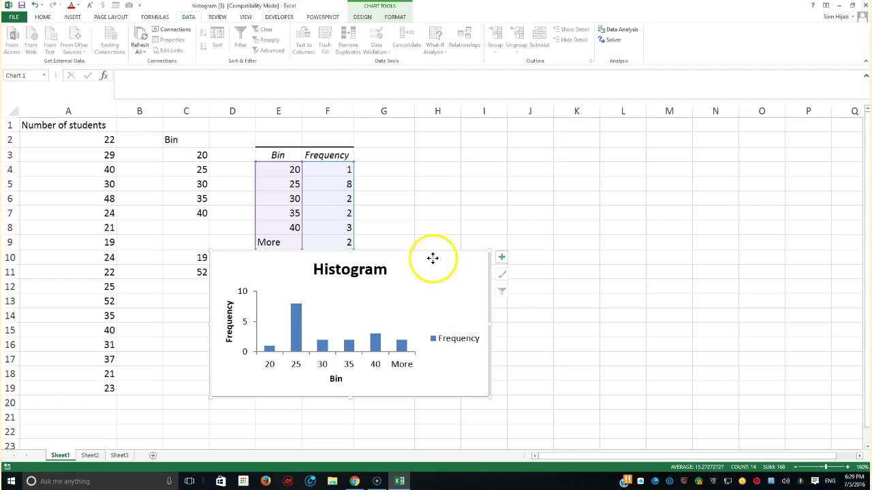
{"action": "mouse_move", "coordinate": [432, 257]}
{"action": "left_mouse_down"}
{"action": "mouse_move", "coordinate": [426, 276]}
{"action": "mouse_move", "coordinate": [431, 264]}
{"action": "left_mouse_up"}
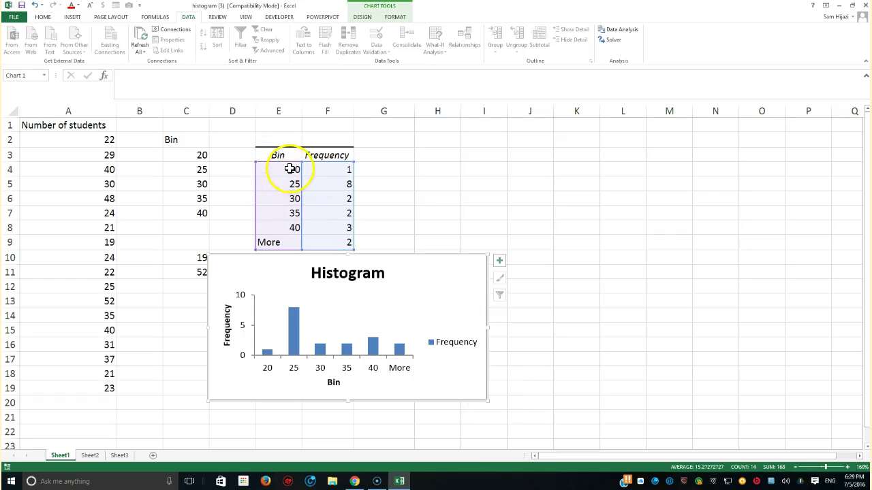
{"action": "left_click_drag", "start_coordinate": [293, 170], "coordinate": [291, 228]}
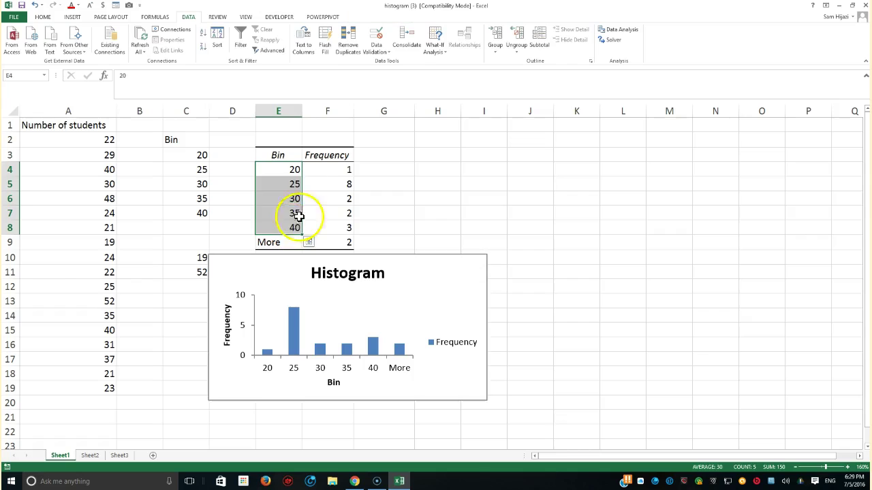
{"action": "left_click", "coordinate": [337, 170]}
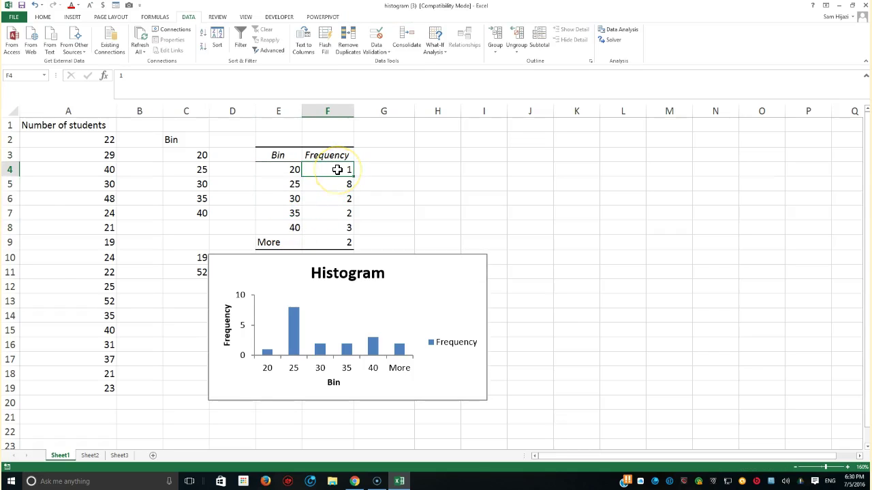
Step: Relabel the first three bins in E4:E6 as 0-20, 21-25 and 26-30
{"action": "left_click", "coordinate": [293, 170]}
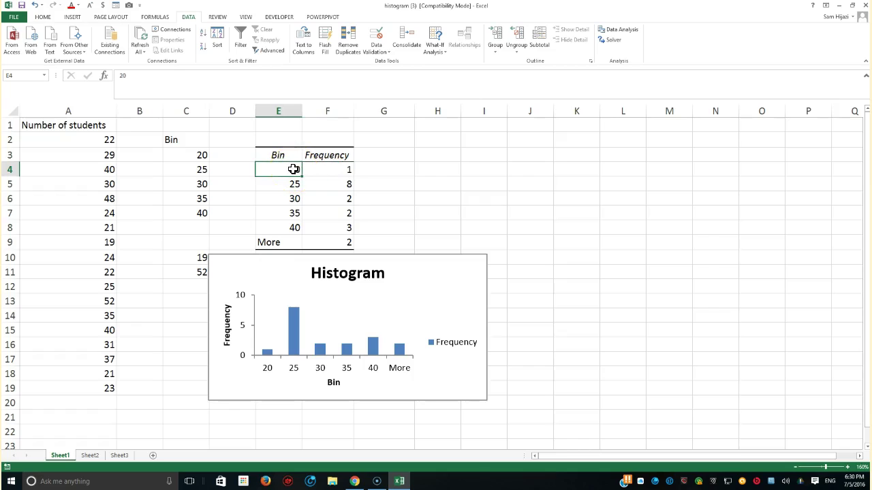
{"action": "type", "text": "0-20"}
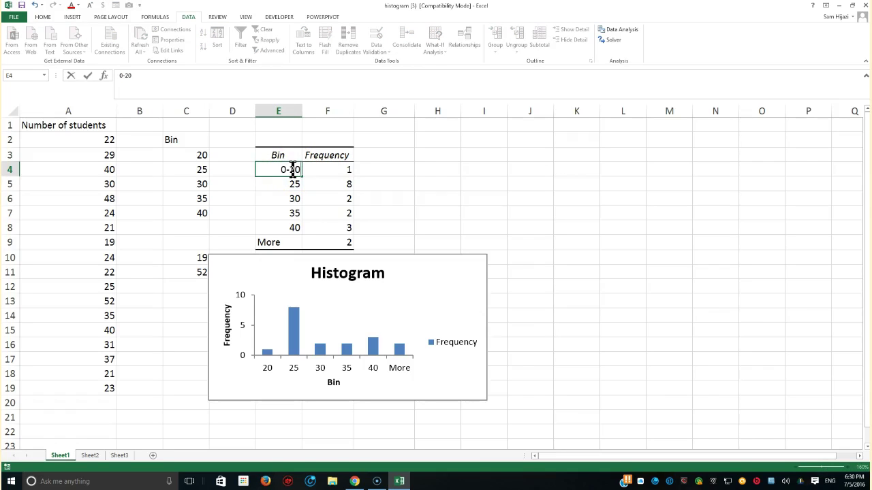
{"action": "key", "text": "Return"}
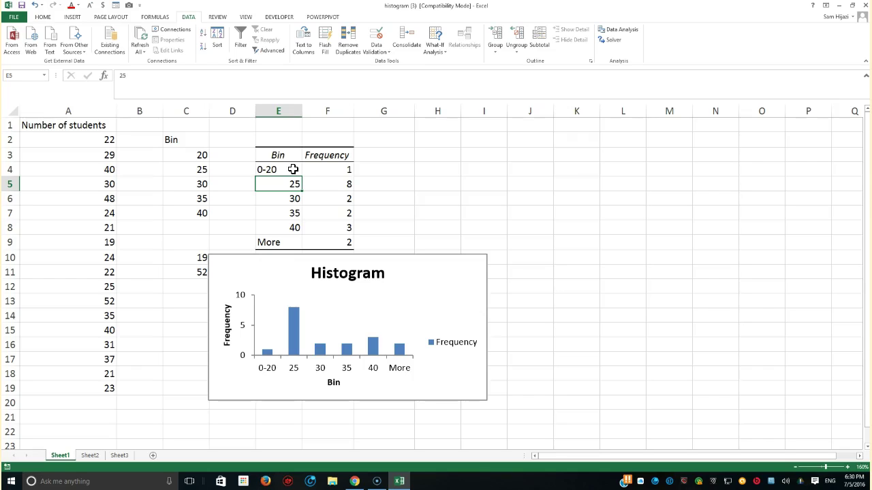
{"action": "type", "text": "21"}
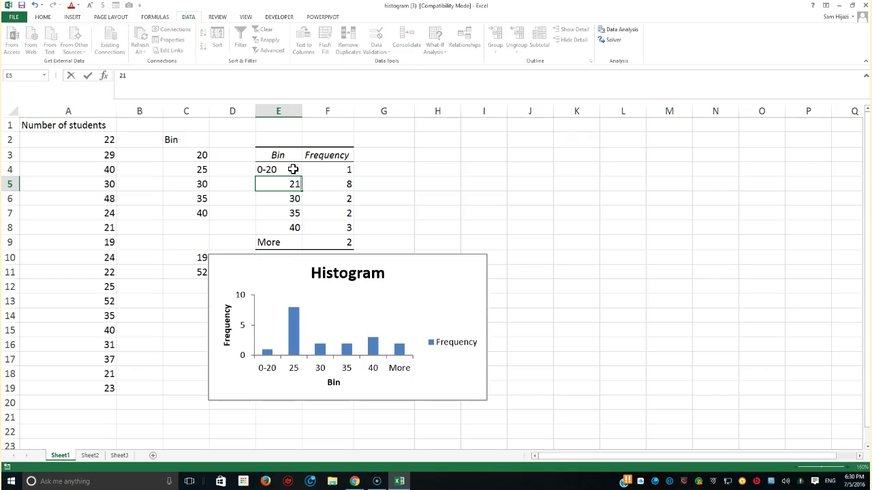
{"action": "type", "text": "-25"}
{"action": "key", "text": "Return"}
{"action": "type", "text": "2"}
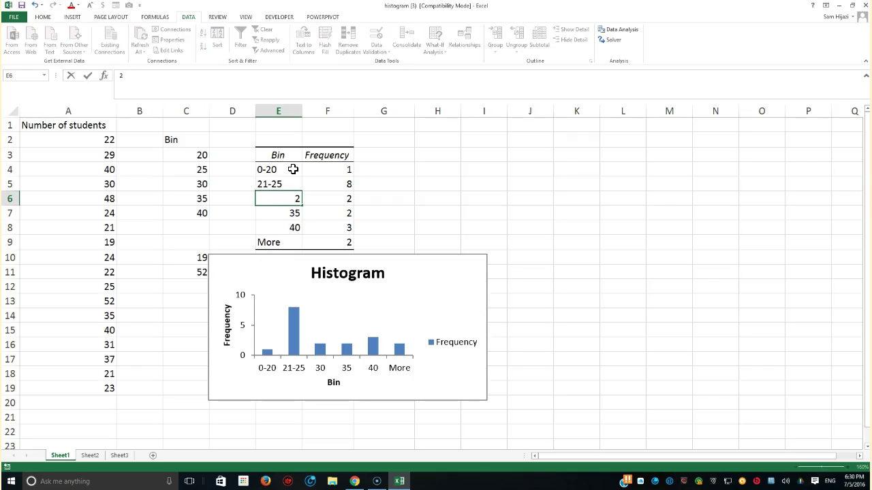
{"action": "type", "text": "6-30"}
{"action": "key", "text": "Return"}
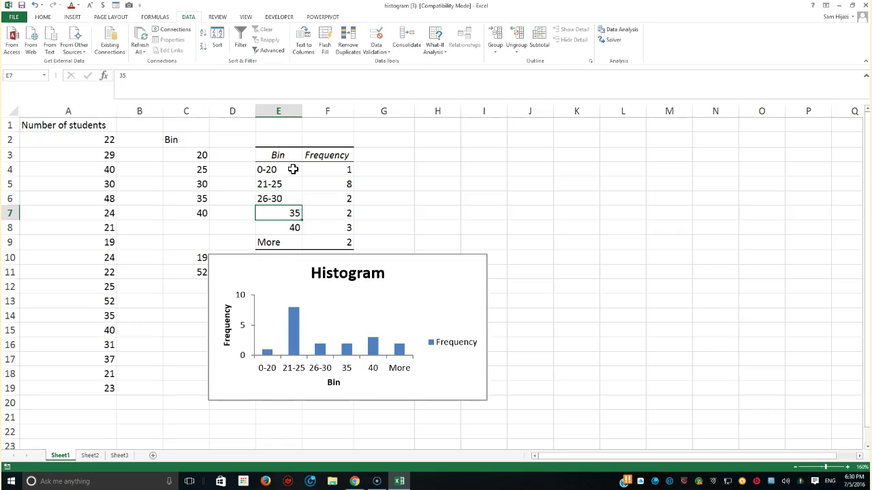
Step: Relabel the remaining bins as 31-35, 36-40 and 40+
{"action": "type", "text": "31-3"}
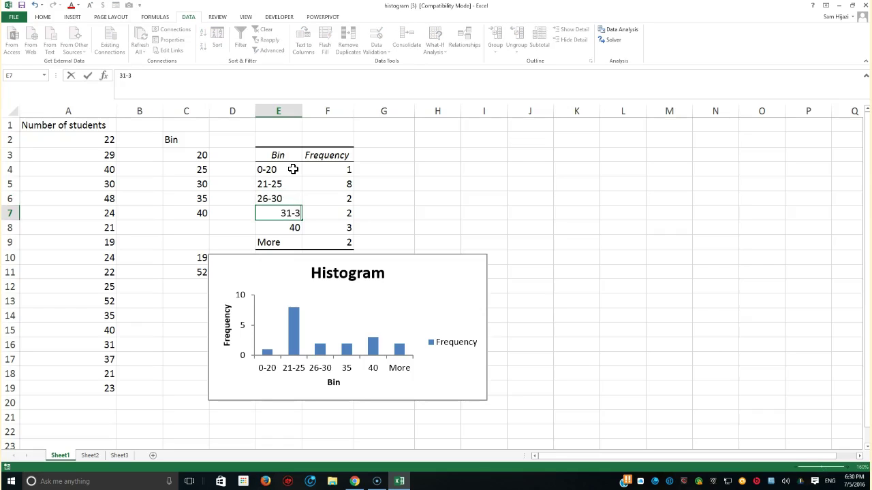
{"action": "type", "text": "5"}
{"action": "key", "text": "Return"}
{"action": "type", "text": "36-40"}
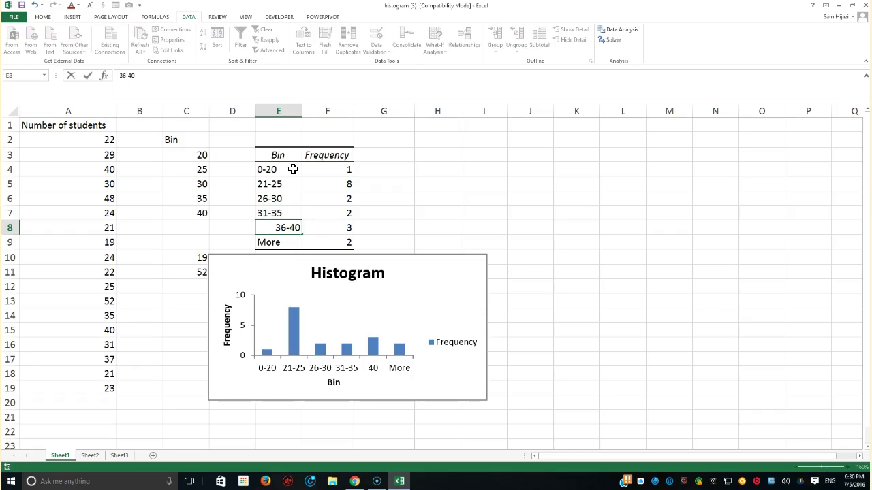
{"action": "key", "text": "Return"}
{"action": "type", "text": "4"}
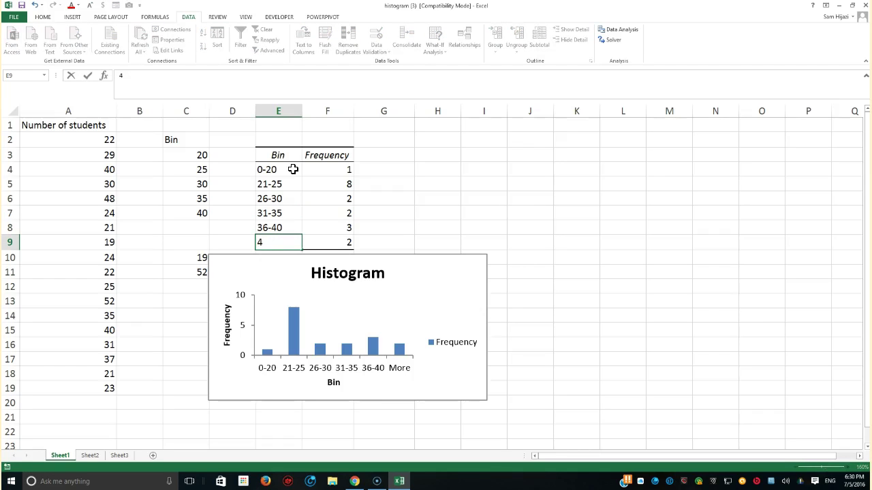
{"action": "type", "text": "+"}
{"action": "key", "text": "BackSpace"}
{"action": "type", "text": "0+"}
Step: Enter =COUNTIF(A2:A19,">40") in H4, returning 2
{"action": "left_click", "coordinate": [393, 196]}
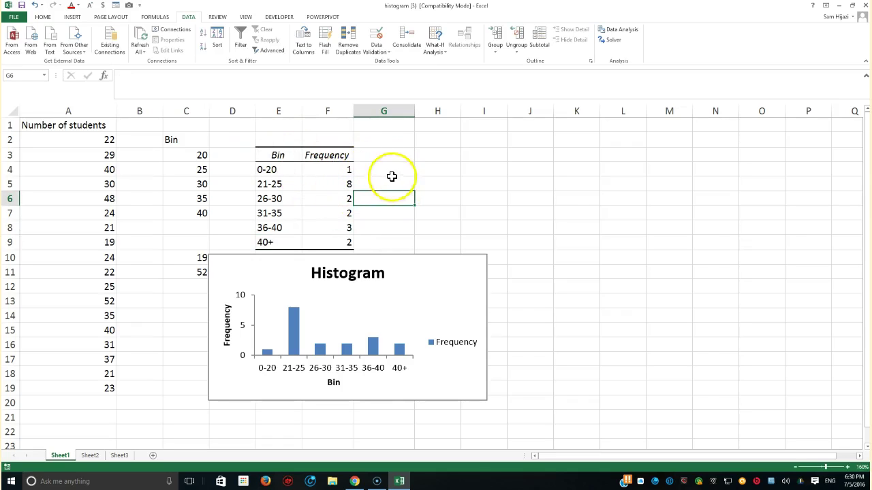
{"action": "left_click", "coordinate": [412, 169]}
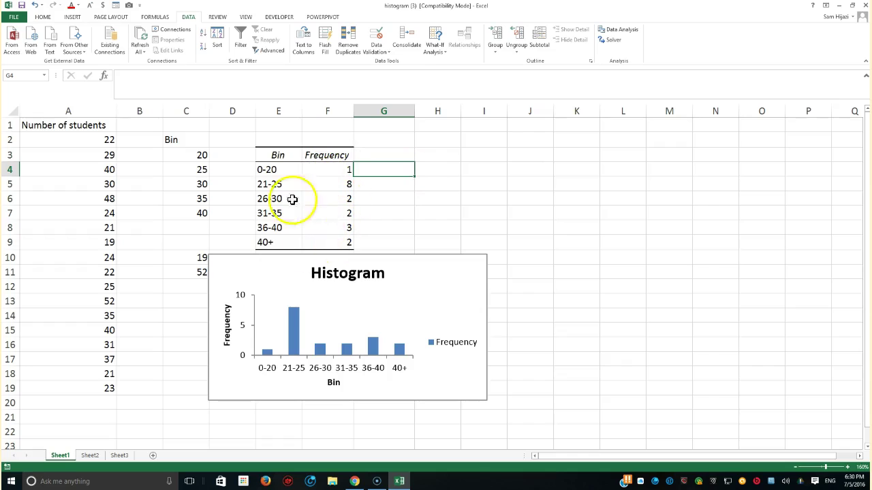
{"action": "left_click", "coordinate": [436, 171]}
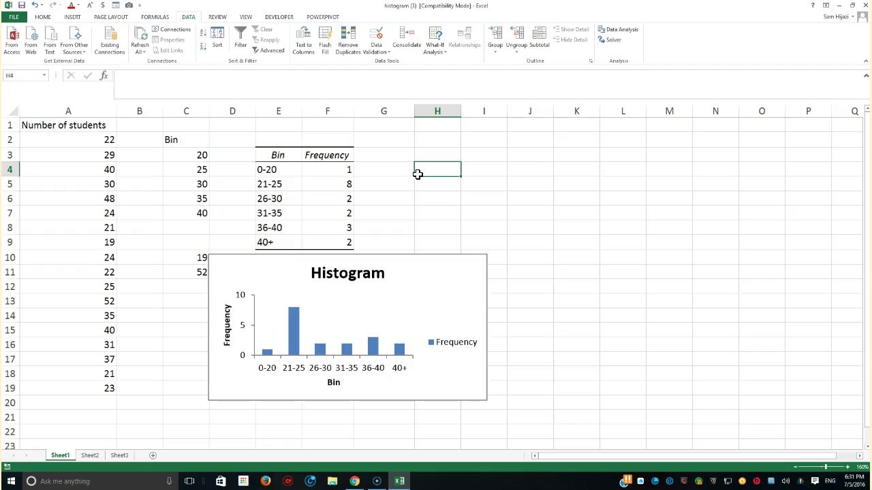
{"action": "type", "text": "=countif("}
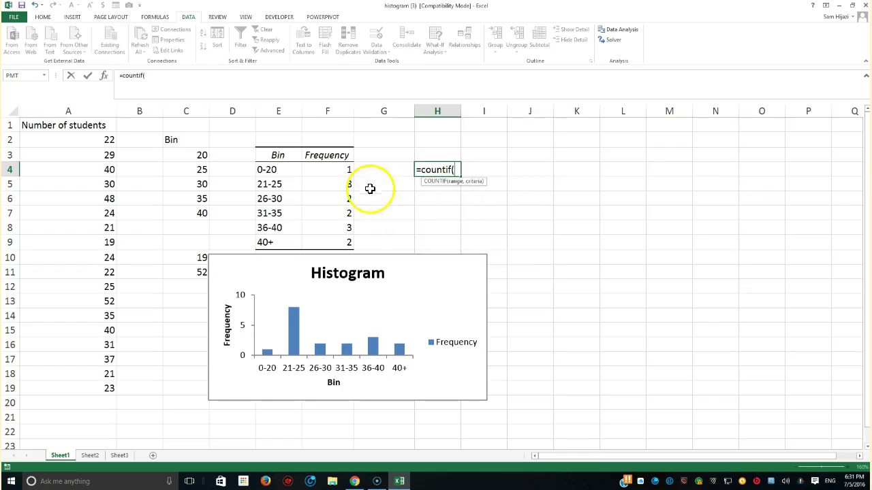
{"action": "left_click_drag", "start_coordinate": [108, 139], "coordinate": [80, 384]}
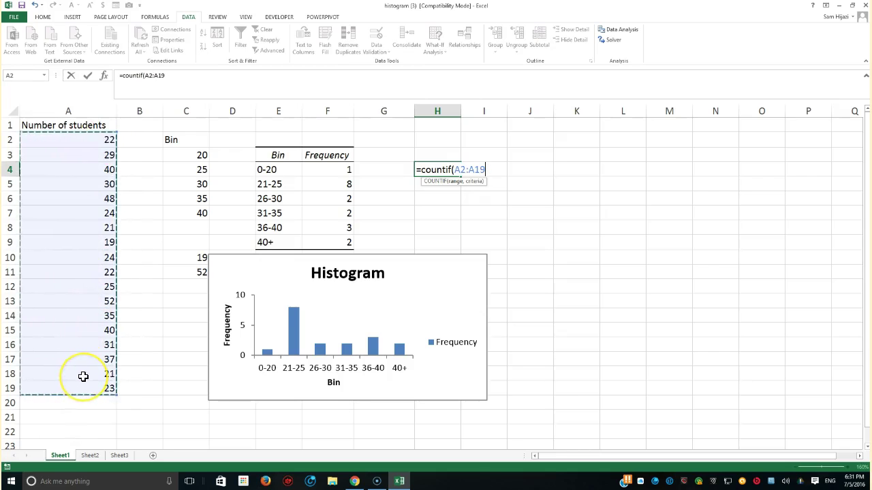
{"action": "type", "text": ",\">40"}
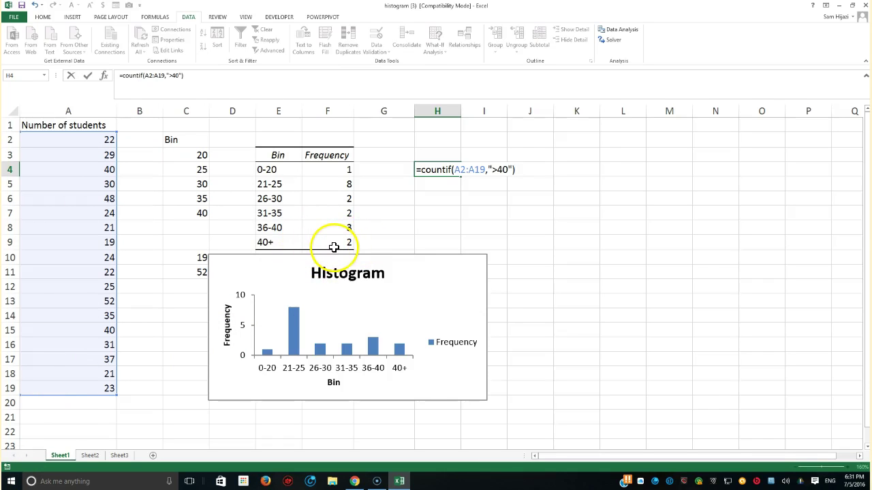
{"action": "key", "text": "Return"}
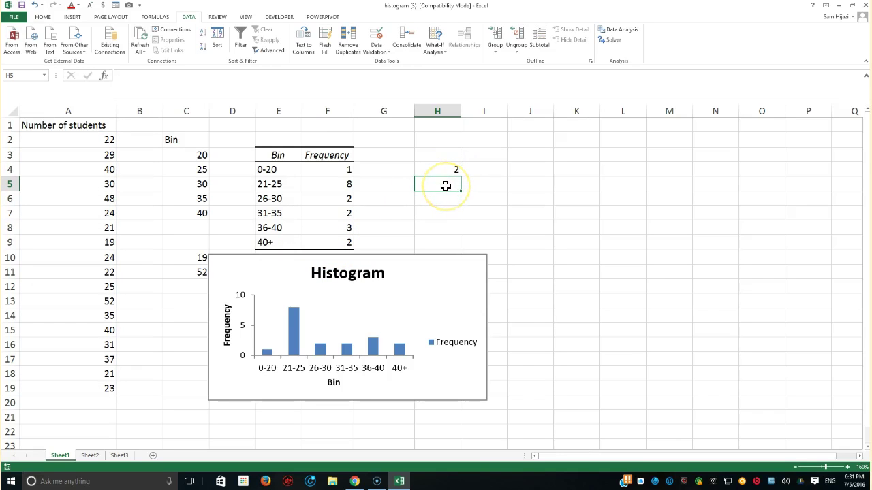
Step: Enter =COUNTIFS(A2:A19,">=21",A2:A19,"<=25") in H5, returning 8
{"action": "type", "text": "="}
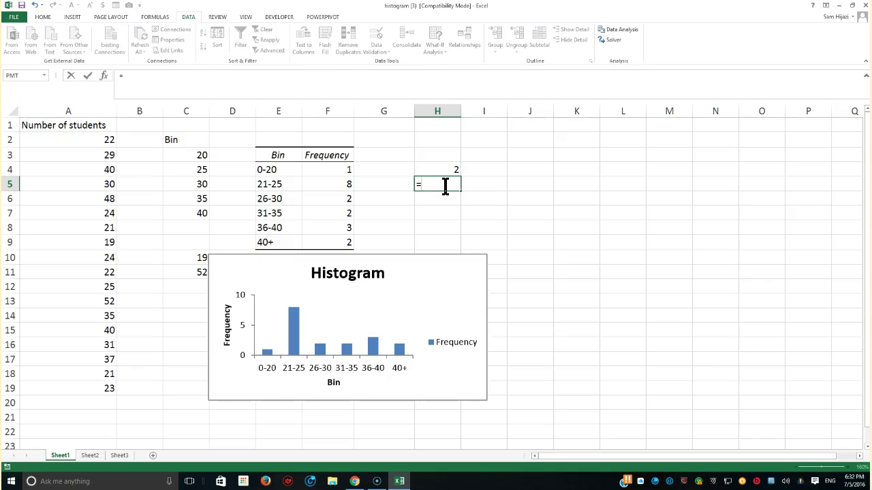
{"action": "type", "text": "c"}
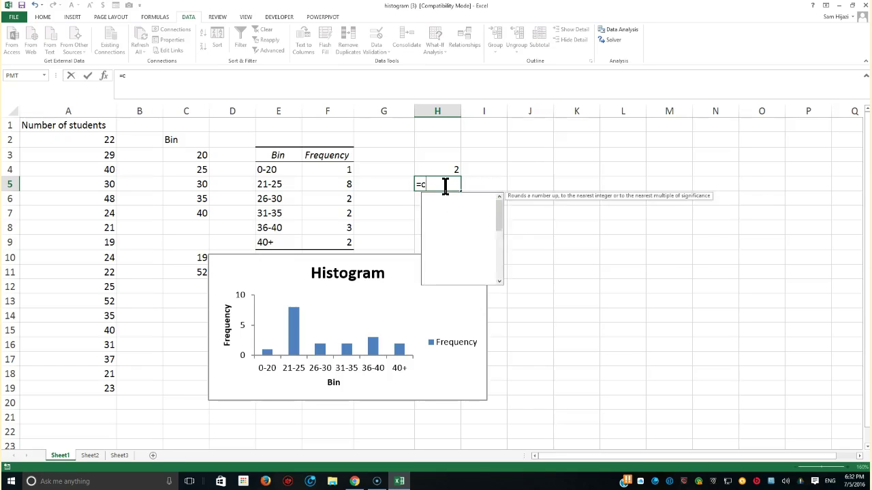
{"action": "type", "text": "ountif("}
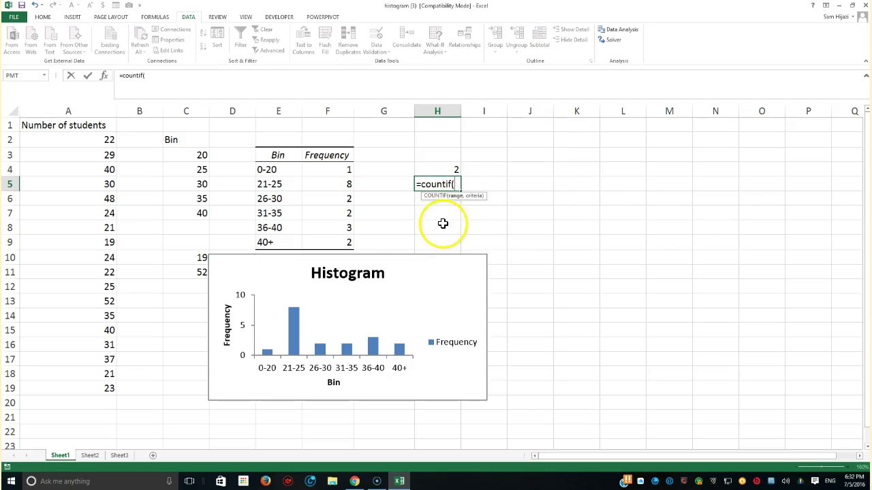
{"action": "left_click", "coordinate": [87, 136]}
{"action": "left_click_drag", "start_coordinate": [86, 137], "coordinate": [66, 382]}
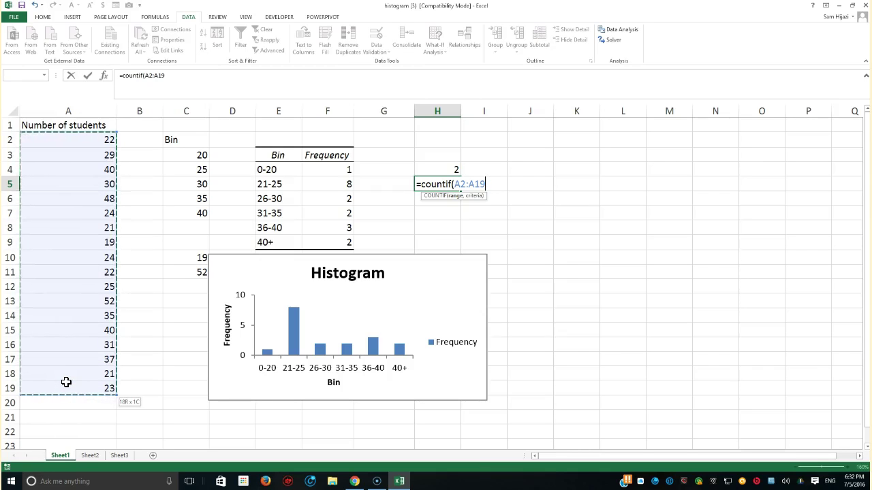
{"action": "left_click", "coordinate": [80, 369]}
{"action": "left_click", "coordinate": [451, 184]}
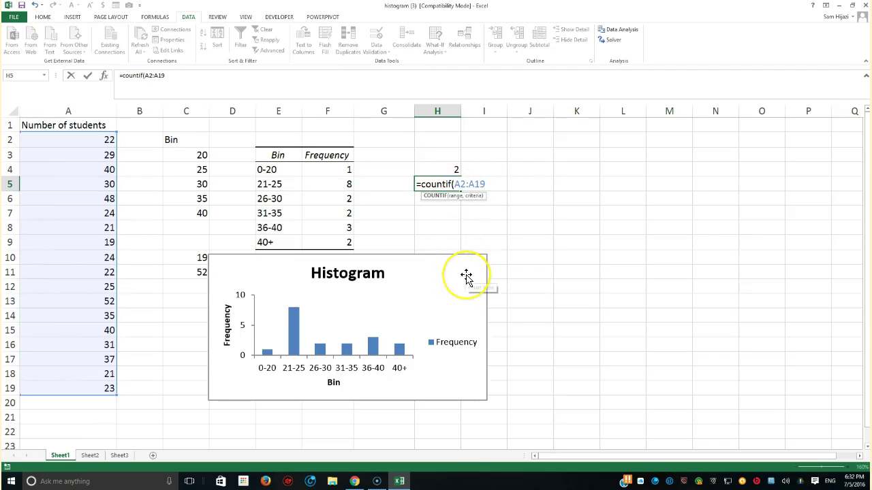
{"action": "type", "text": "s"}
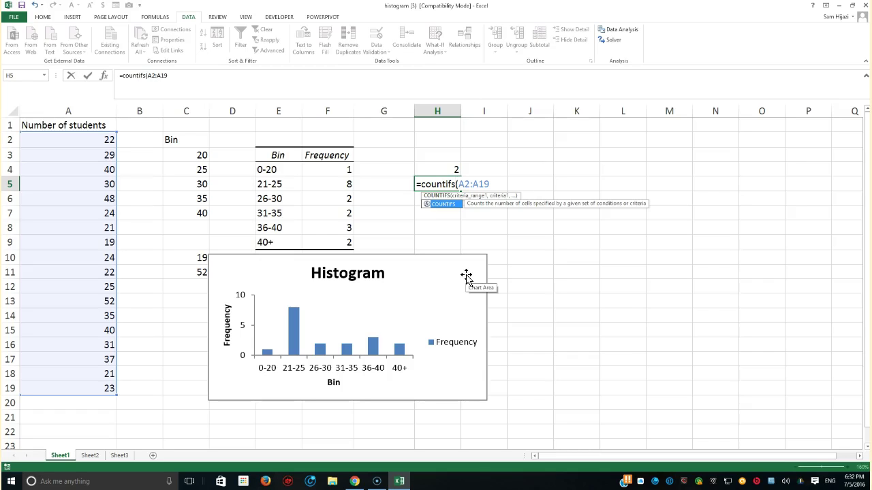
{"action": "left_click", "coordinate": [486, 183]}
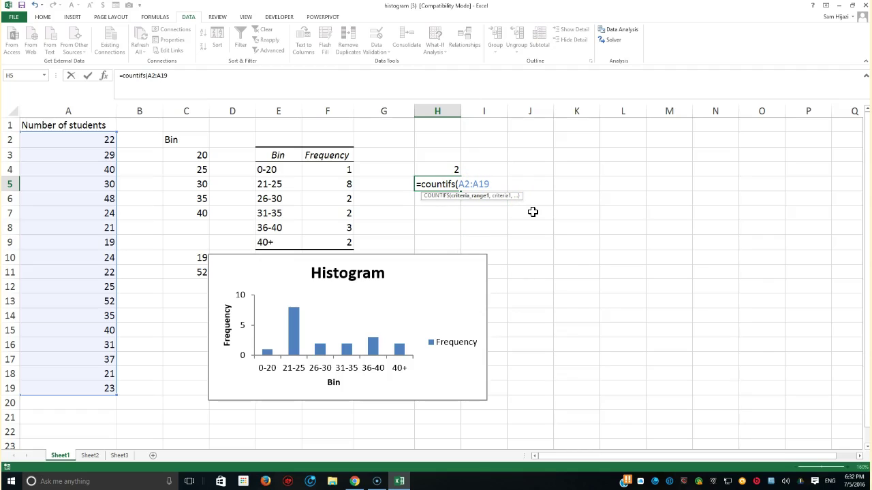
{"action": "type", "text": ","}
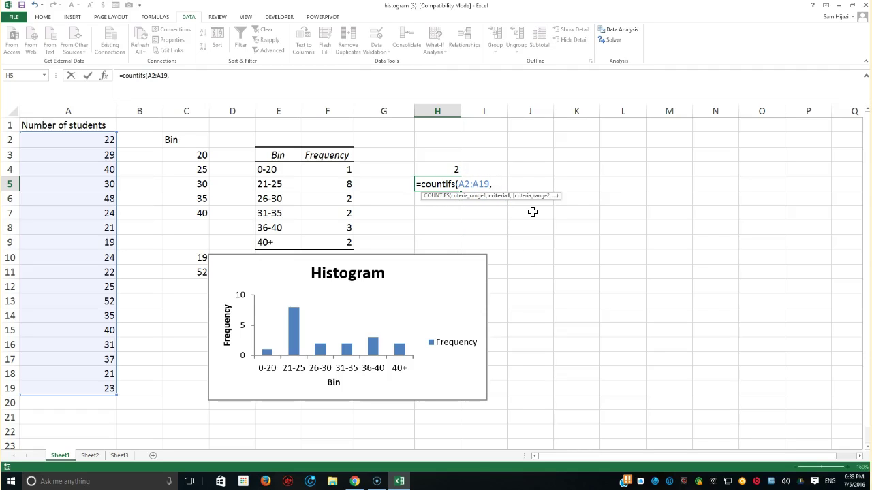
{"action": "type", "text": "\">=21\","}
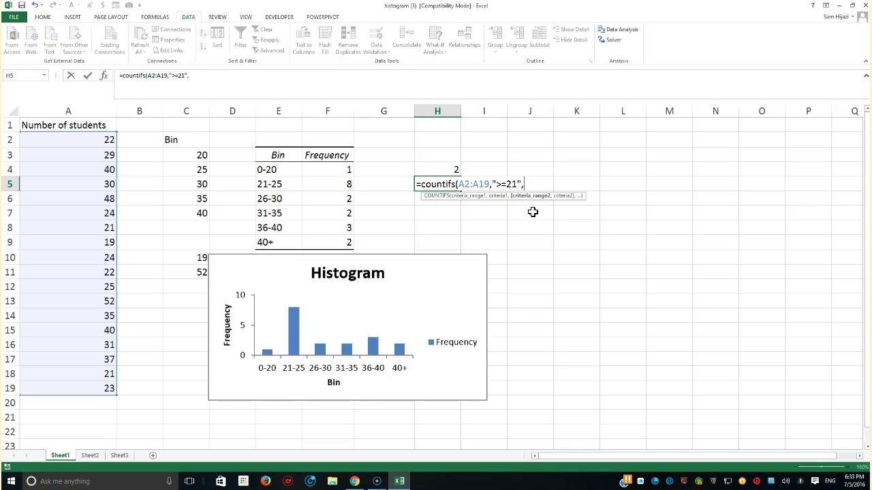
{"action": "left_click_drag", "start_coordinate": [68, 141], "coordinate": [43, 380]}
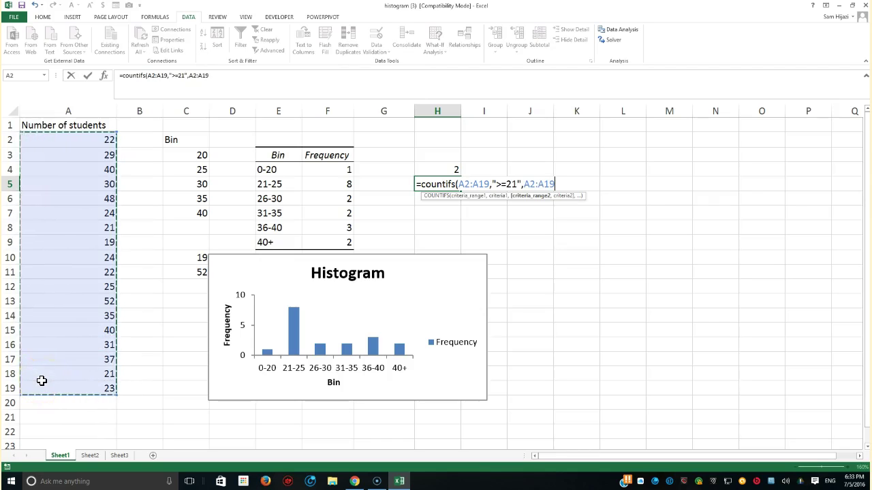
{"action": "type", "text": ","}
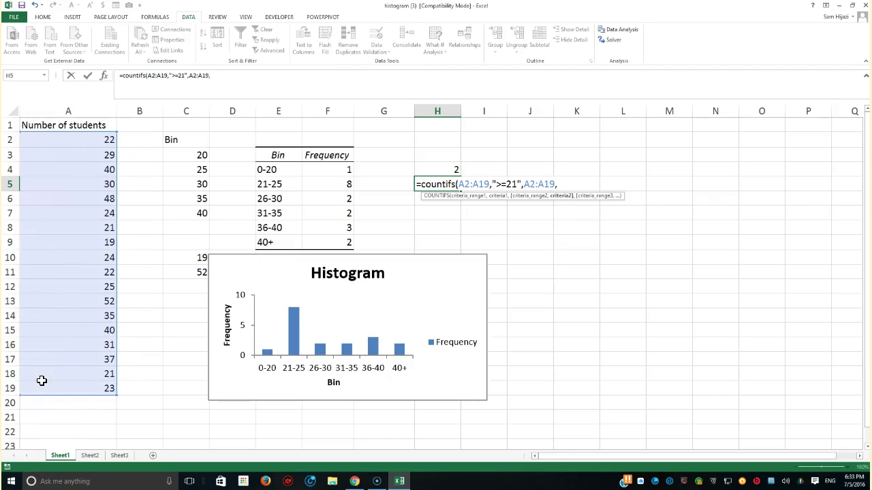
{"action": "type", "text": "\"<=25\")"}
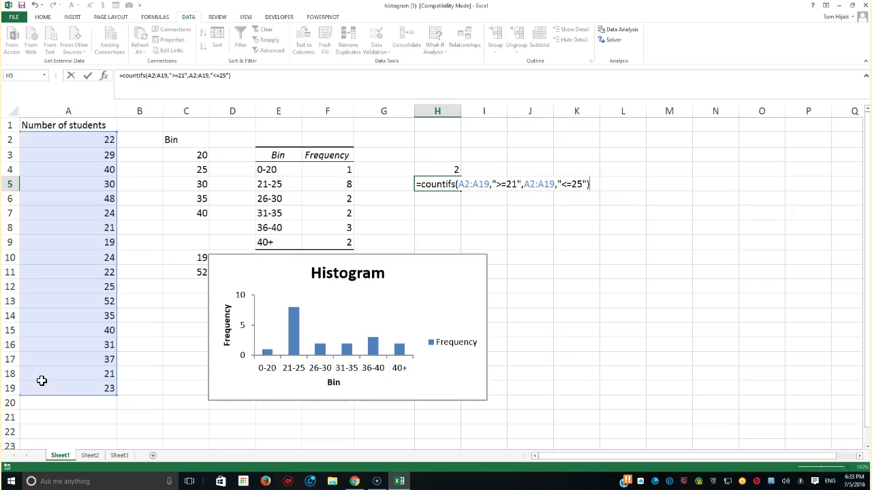
{"action": "key", "text": "Return"}
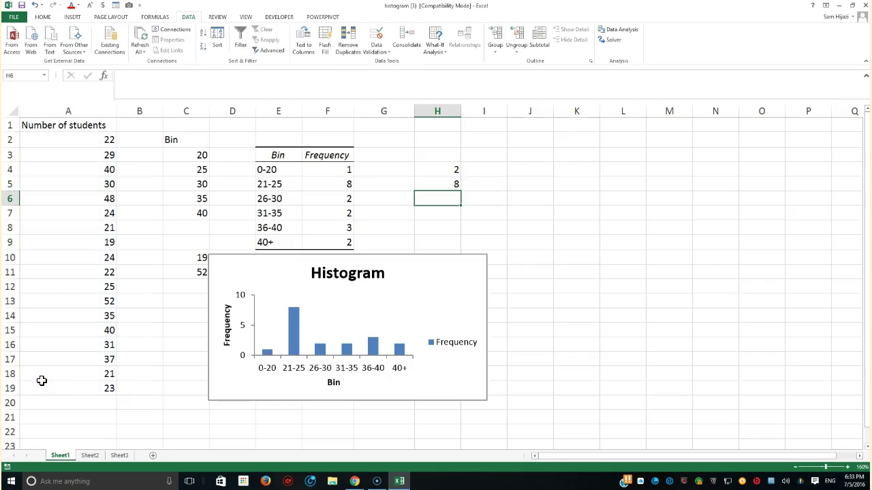
Step: Delete the chart's Frequency legend
{"action": "double_click", "coordinate": [450, 185]}
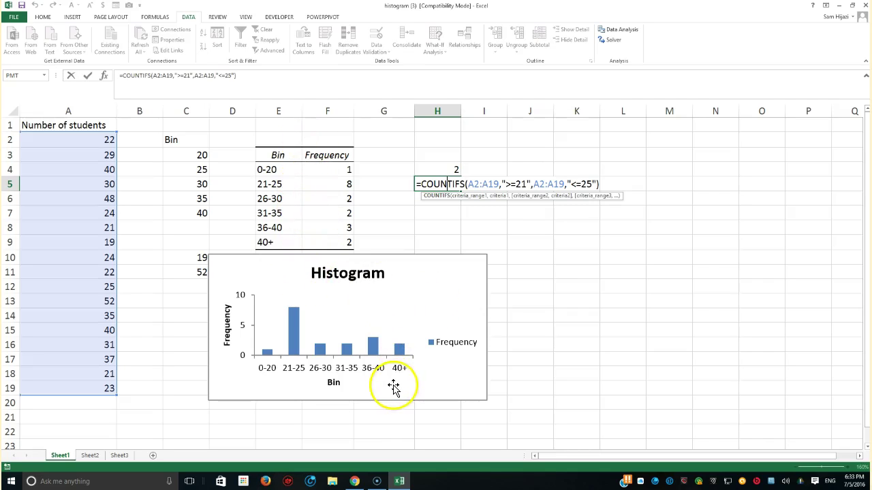
{"action": "left_click", "coordinate": [456, 347]}
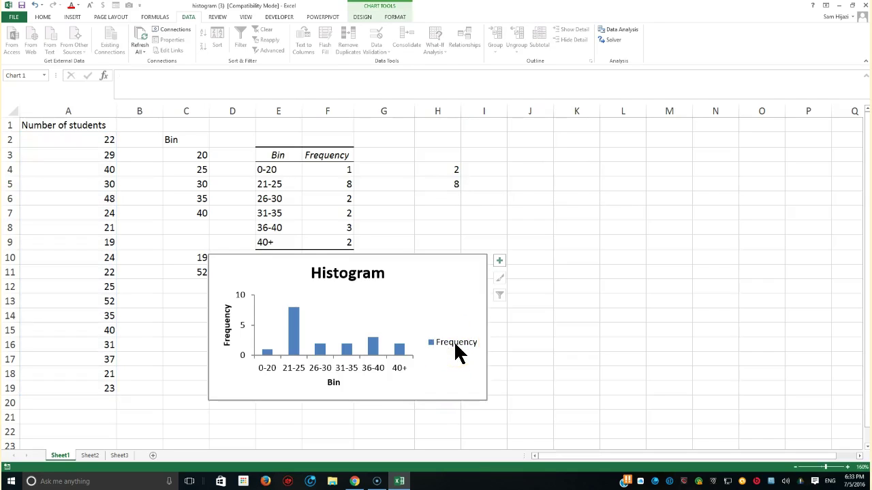
{"action": "key", "text": "Delete"}
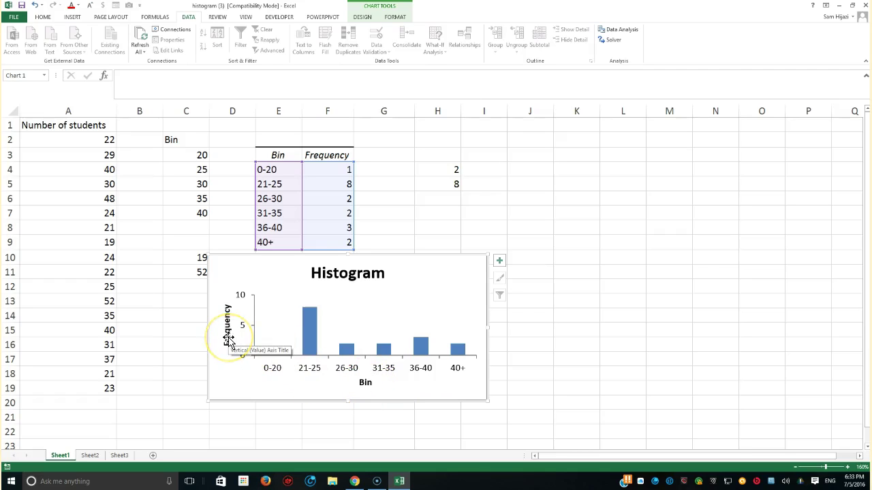
Step: Rename the horizontal axis title from Bin to Range
{"action": "left_click", "coordinate": [366, 383]}
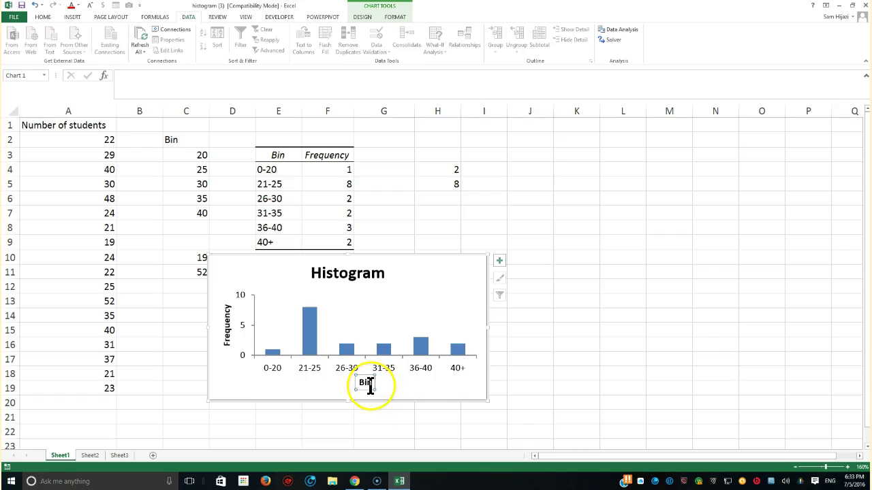
{"action": "left_click", "coordinate": [174, 80]}
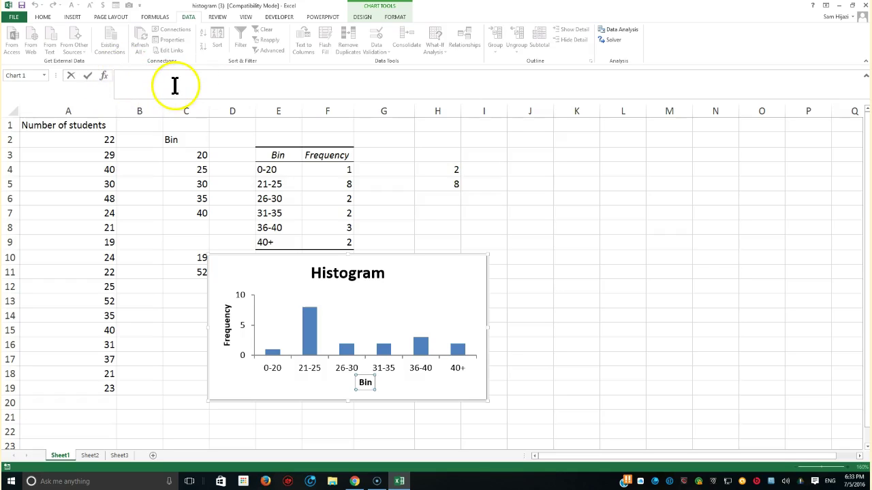
{"action": "type", "text": "Range"}
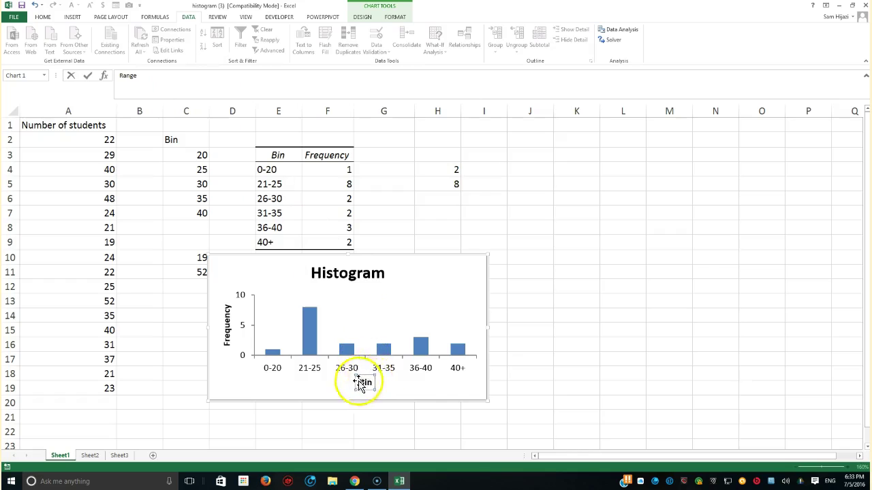
{"action": "key", "text": "Return"}
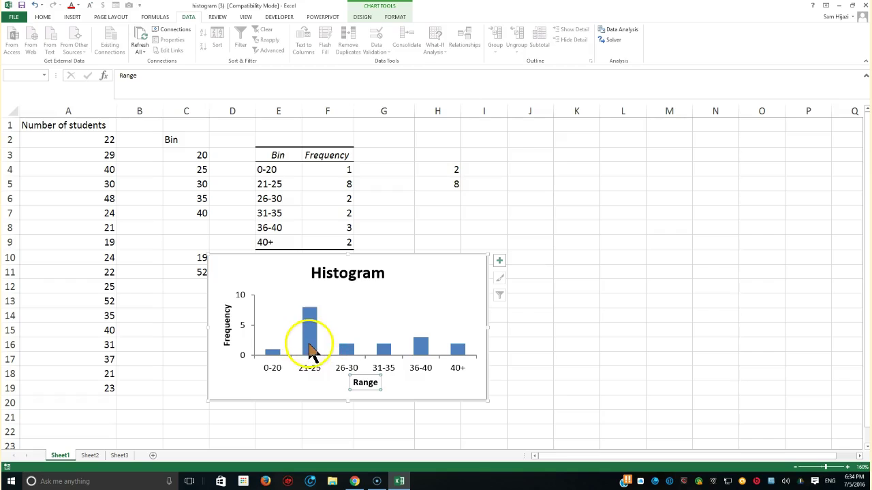
Step: Set the Frequency series gap width to 0% and expand the bars' Fill options
{"action": "right_click", "coordinate": [310, 352]}
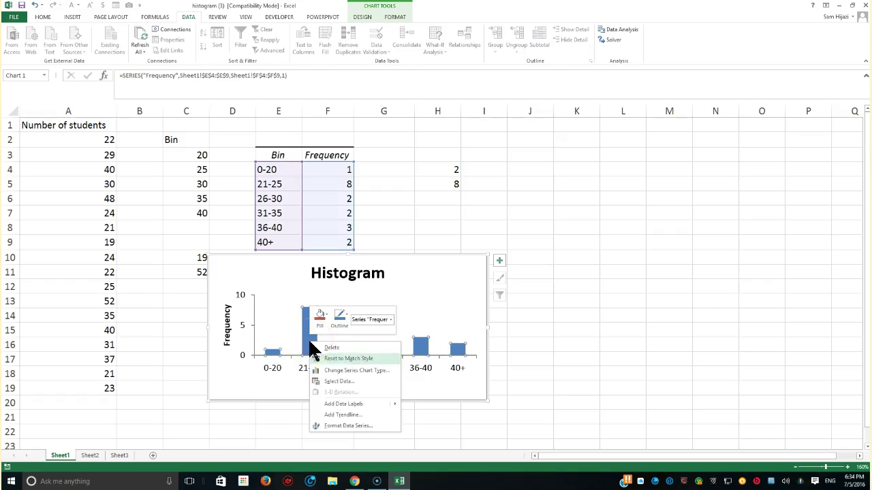
{"action": "left_click", "coordinate": [354, 426]}
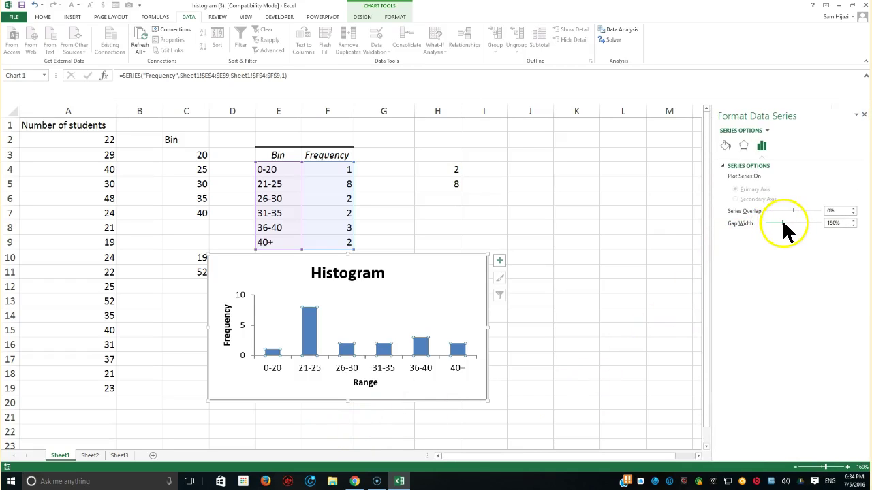
{"action": "left_click_drag", "start_coordinate": [783, 230], "coordinate": [762, 230]}
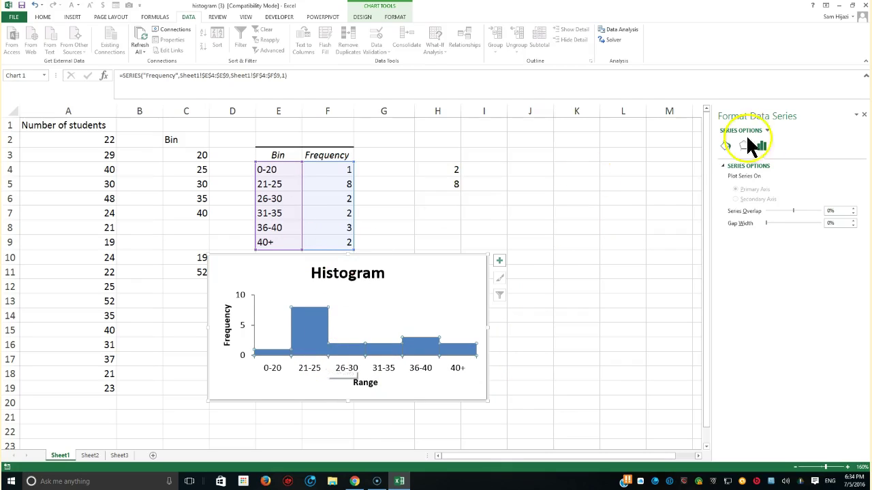
{"action": "left_click", "coordinate": [728, 145]}
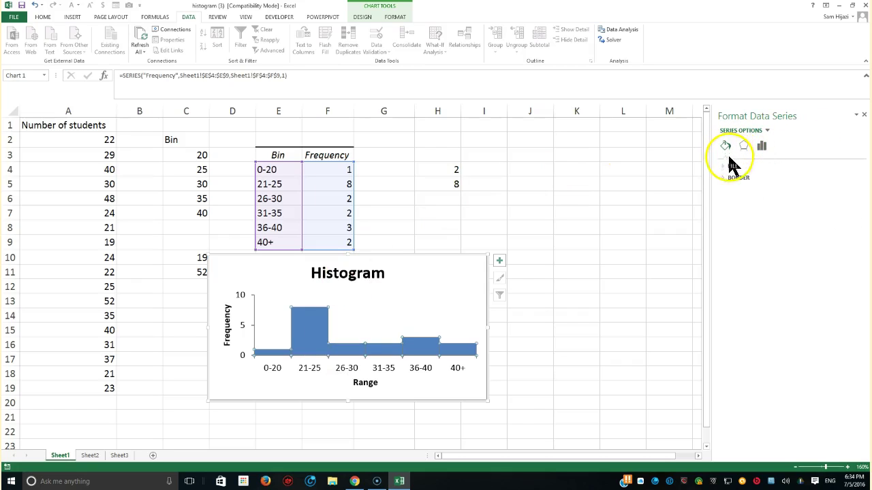
{"action": "left_click", "coordinate": [731, 165]}
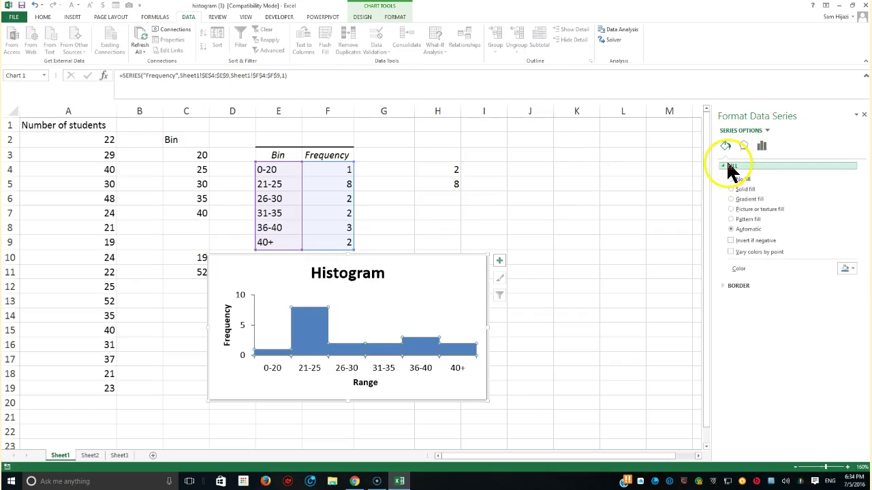
Step: Give the bars a gradient fill with a red stop colour, after trying solid orange
{"action": "left_click", "coordinate": [848, 269]}
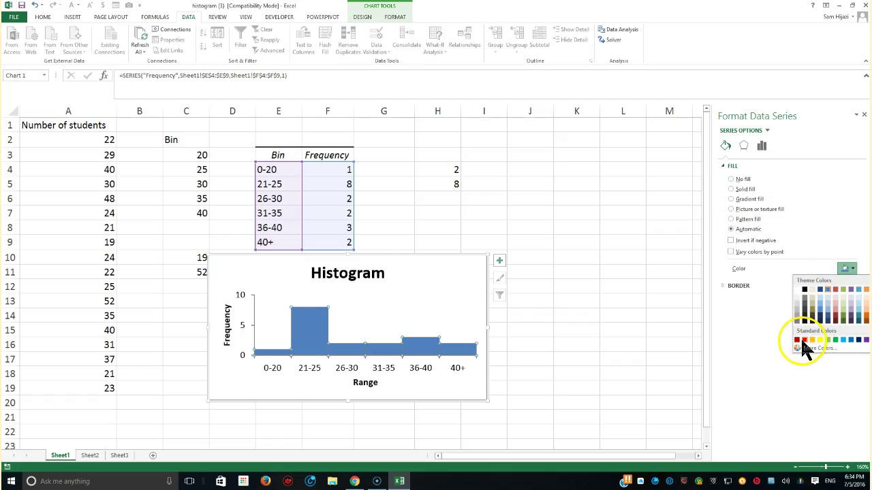
{"action": "left_click", "coordinate": [867, 318]}
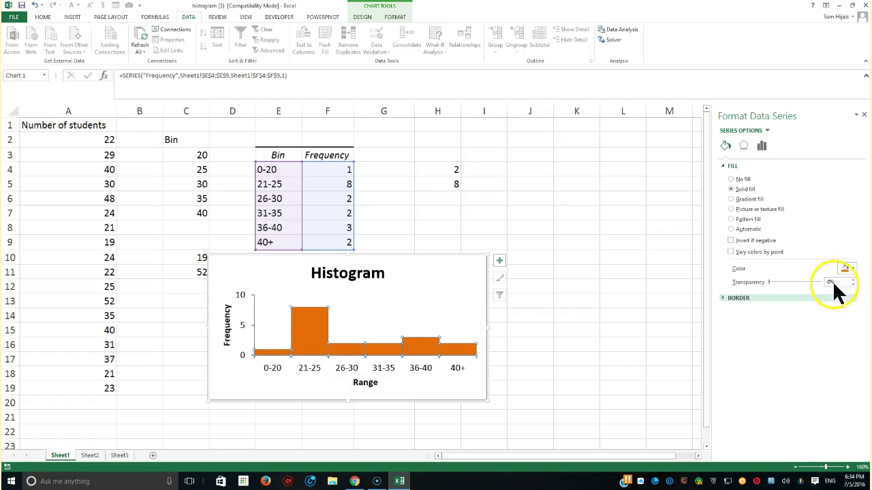
{"action": "left_click", "coordinate": [732, 200]}
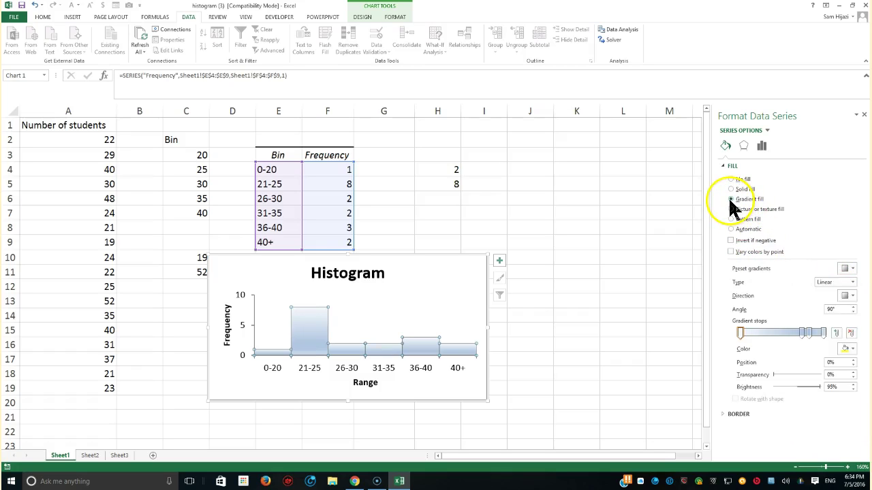
{"action": "left_click", "coordinate": [847, 349]}
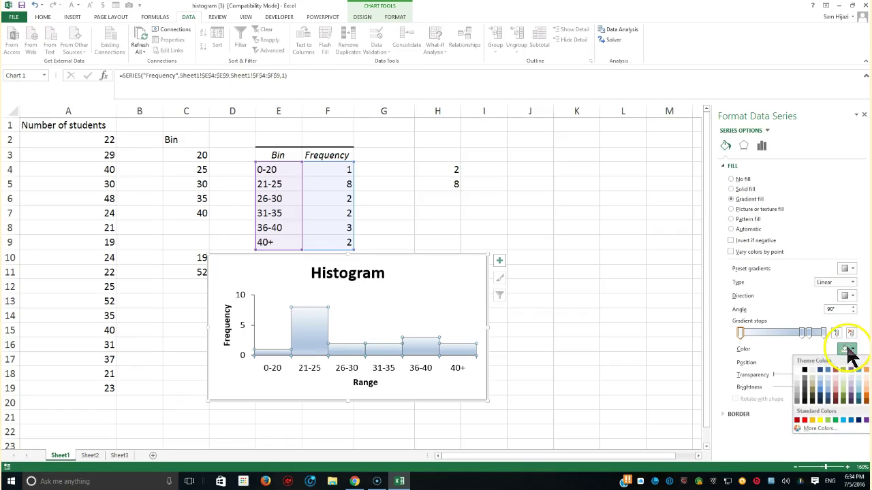
{"action": "left_click", "coordinate": [803, 421]}
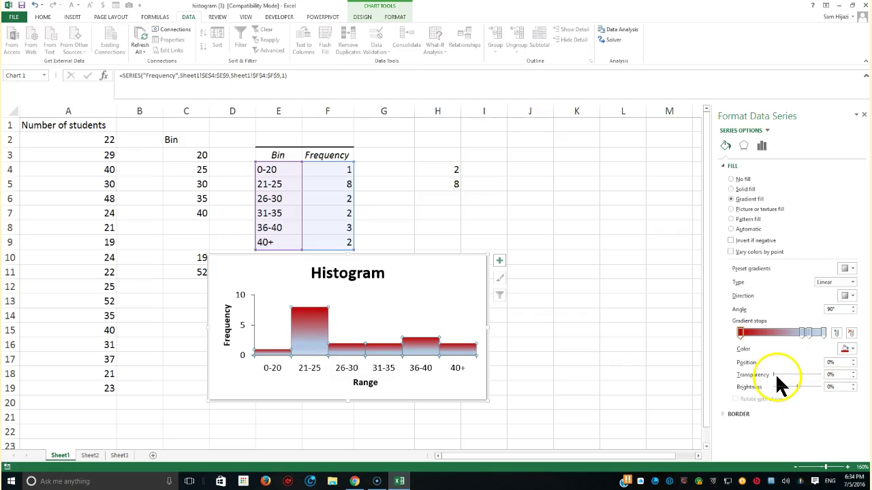
Step: Fill the bars with the online Texas Lutheran University sign photo
{"action": "left_click", "coordinate": [733, 210]}
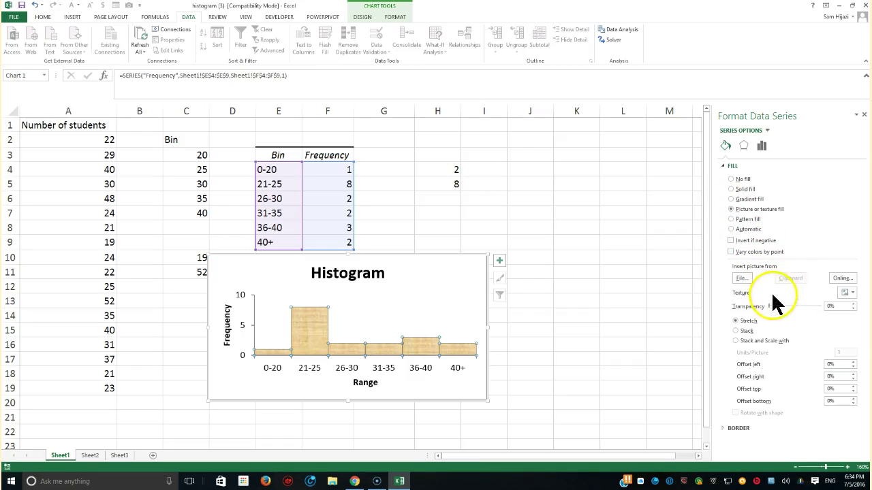
{"action": "left_click", "coordinate": [840, 281]}
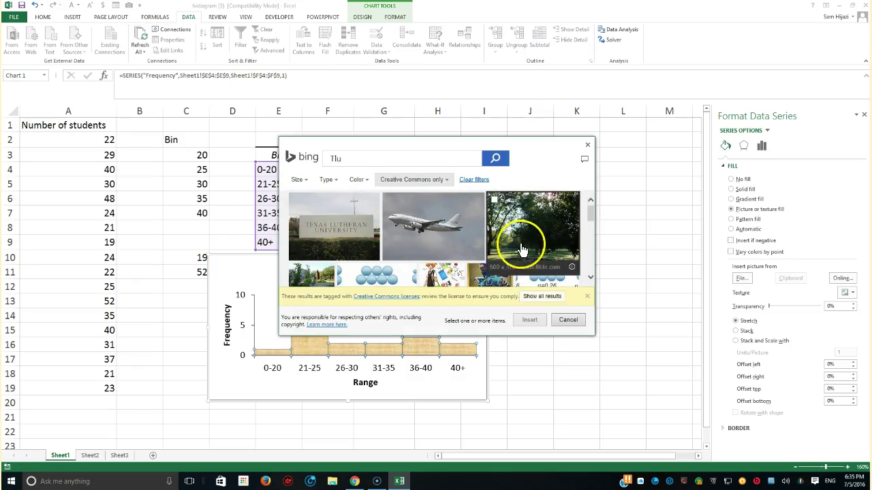
{"action": "left_click", "coordinate": [318, 224]}
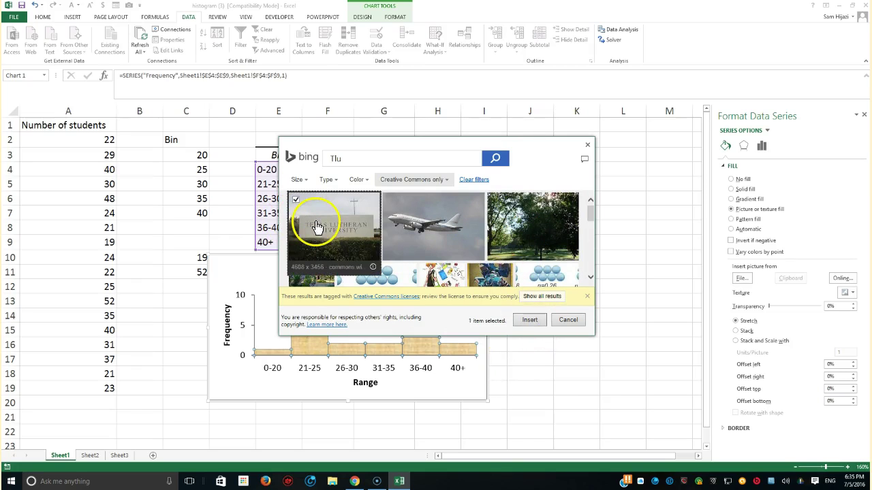
{"action": "left_click", "coordinate": [528, 321]}
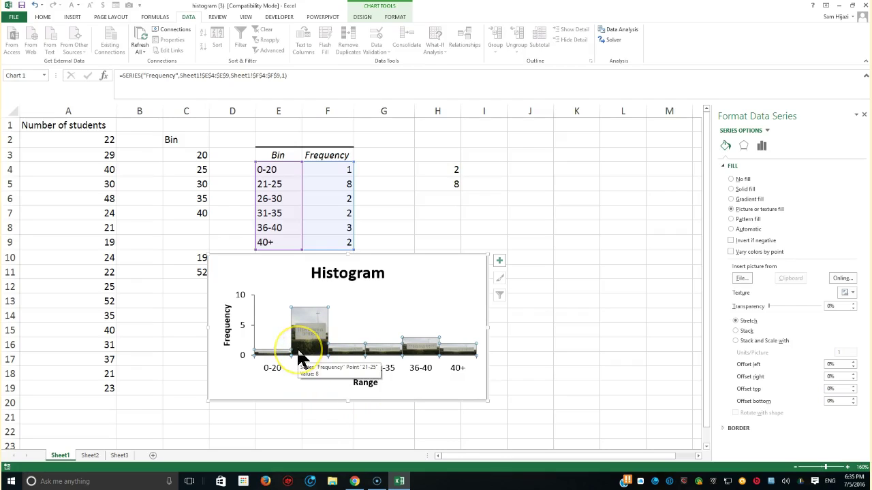
{"action": "left_click", "coordinate": [324, 387]}
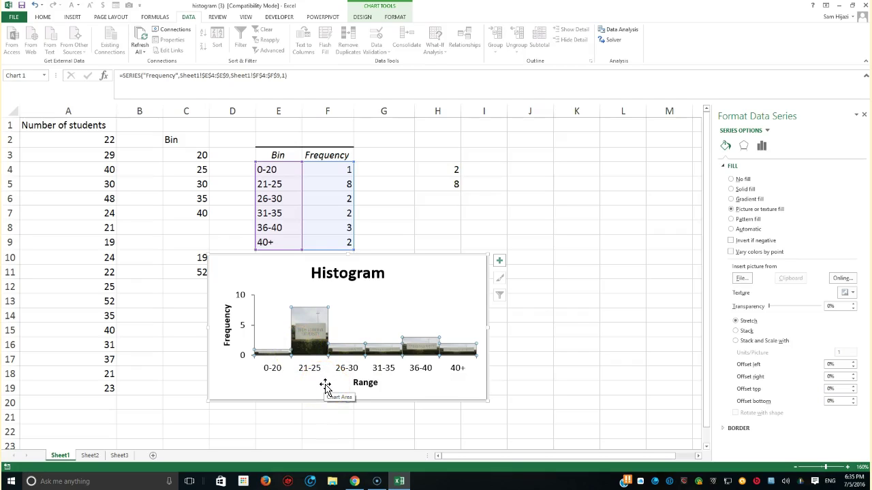